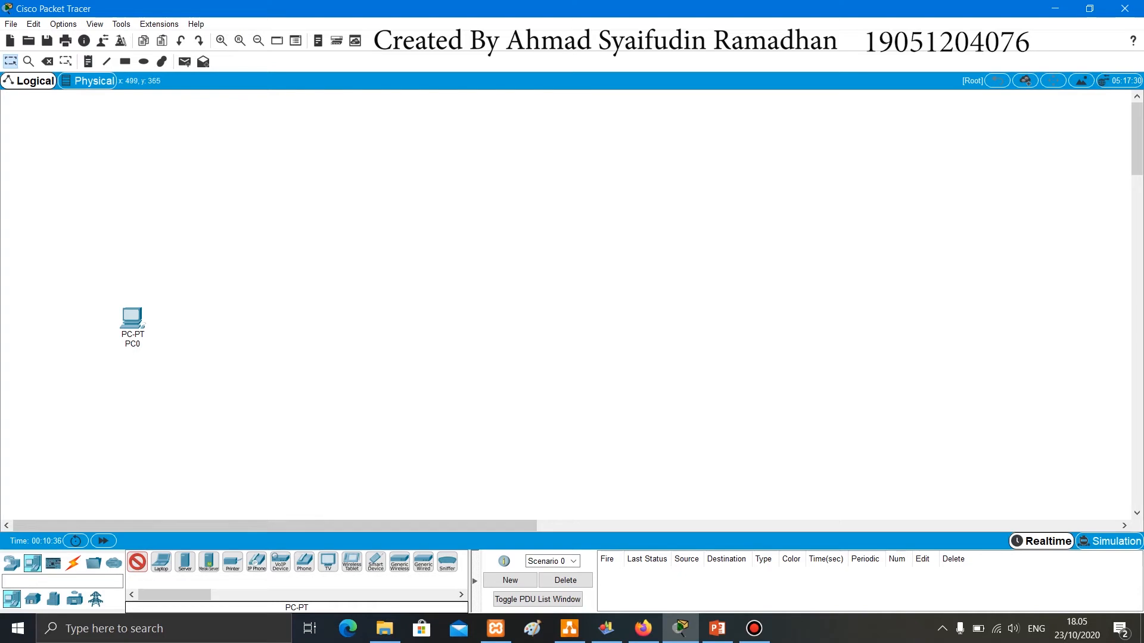
- Place three more generic PCs in a row to the right of PC0
{"action": "left_click", "coordinate": [283, 329]}
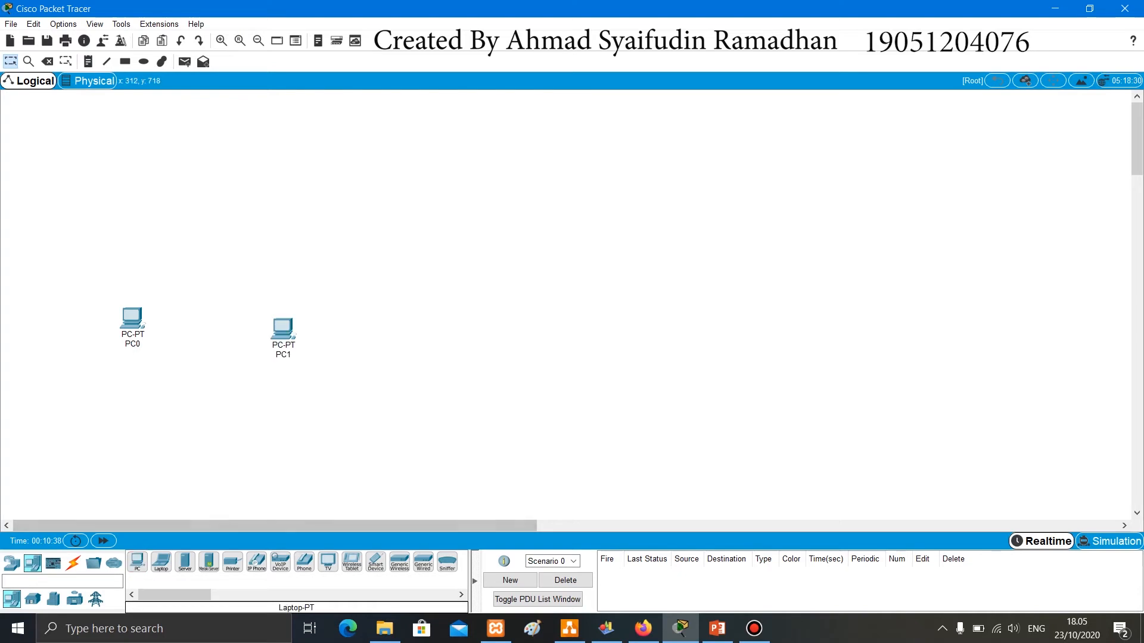
{"action": "left_click", "coordinate": [137, 562]}
{"action": "left_click", "coordinate": [442, 335]}
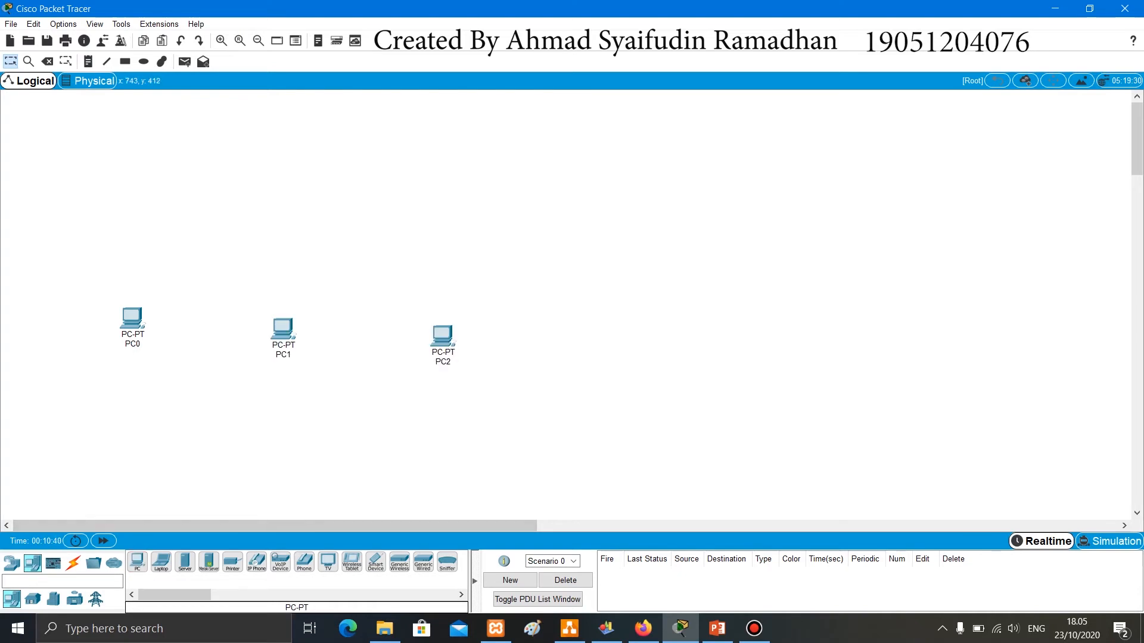
{"action": "left_click", "coordinate": [137, 562]}
{"action": "left_click", "coordinate": [583, 322]}
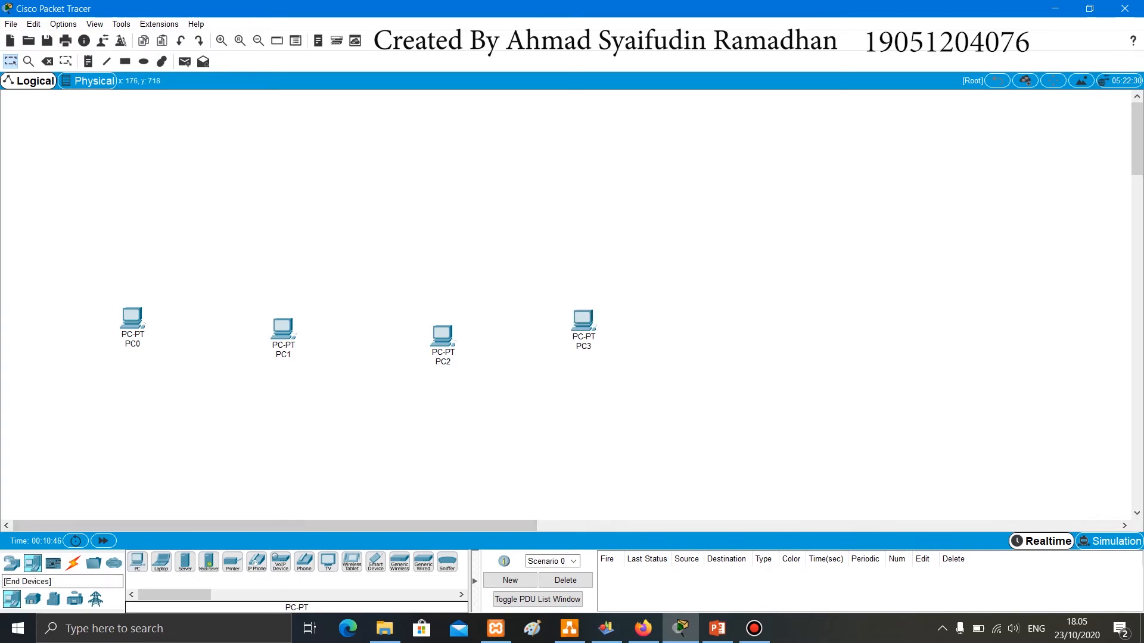
- Place a 2960-24TT switch above the row of PCs, near its middle
{"action": "left_click", "coordinate": [11, 563]}
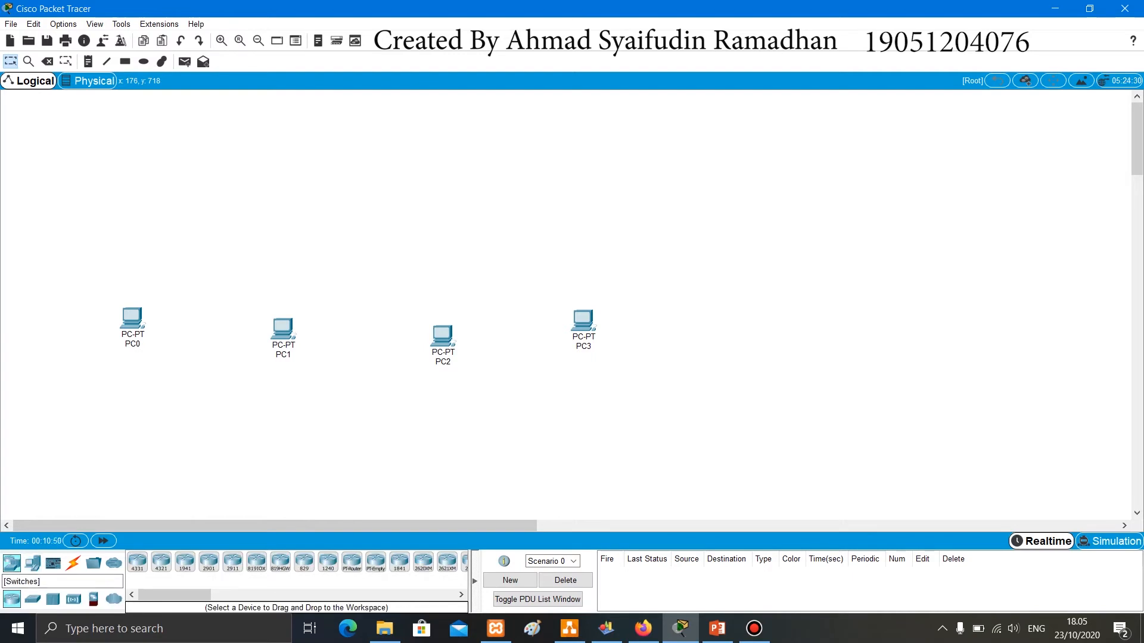
{"action": "left_click", "coordinate": [33, 599]}
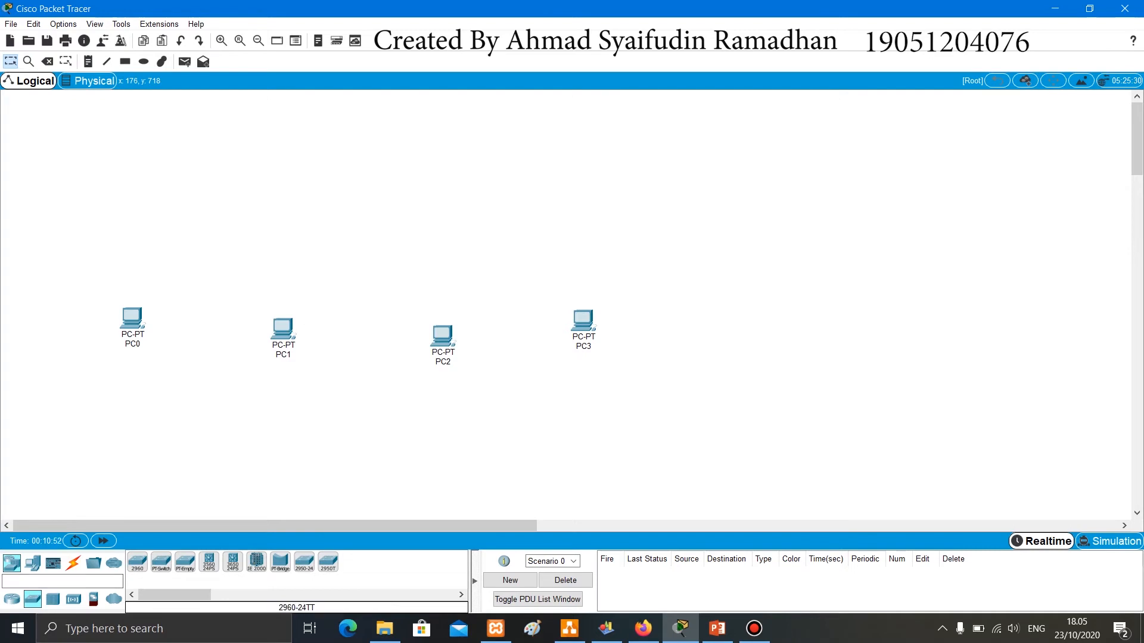
{"action": "left_click", "coordinate": [137, 562]}
{"action": "left_click", "coordinate": [398, 170]}
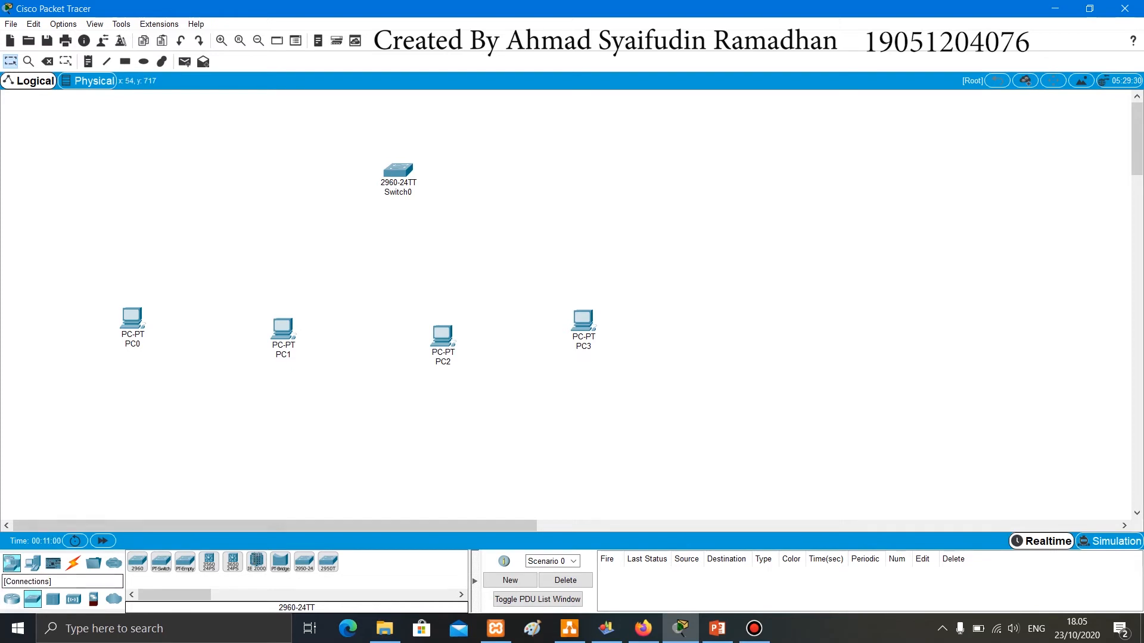
- Connect PC0's FastEthernet0 to Switch0's FastEthernet0/1 with a copper straight-through cable
{"action": "left_click", "coordinate": [73, 563]}
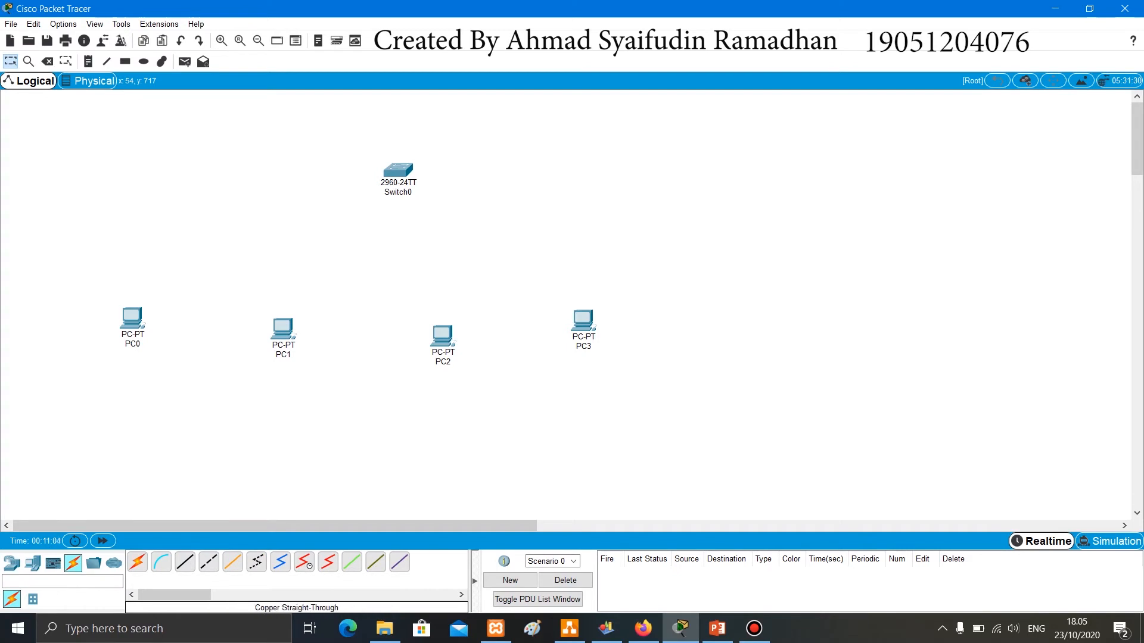
{"action": "left_click", "coordinate": [185, 562]}
{"action": "left_click", "coordinate": [127, 319]}
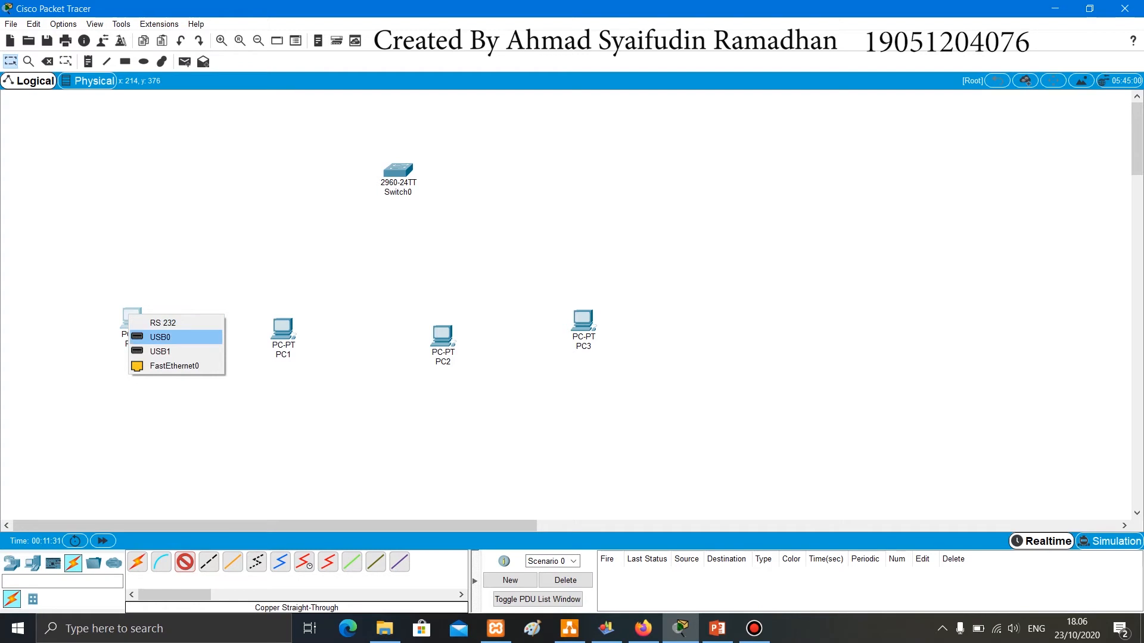
{"action": "left_click", "coordinate": [174, 366]}
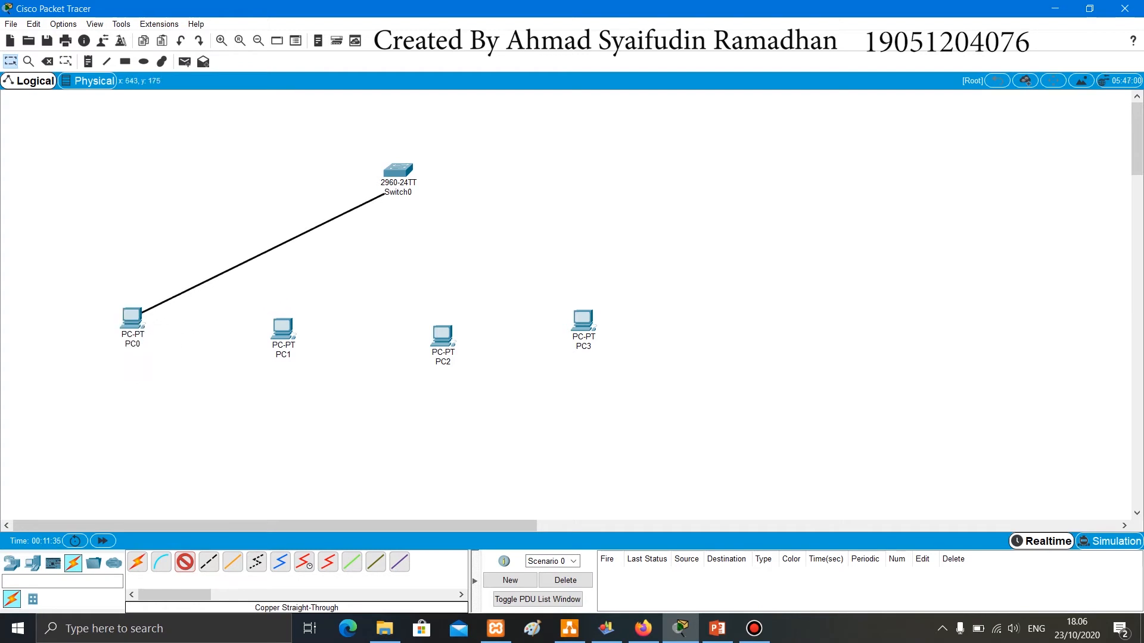
{"action": "left_click", "coordinate": [399, 171]}
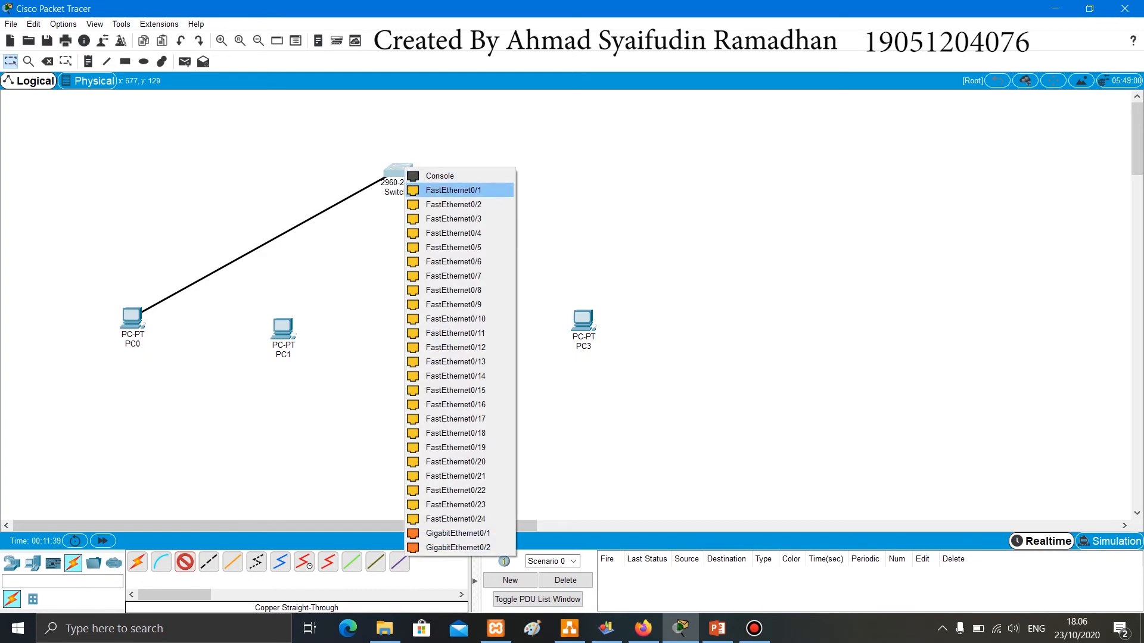
{"action": "left_click", "coordinate": [452, 190]}
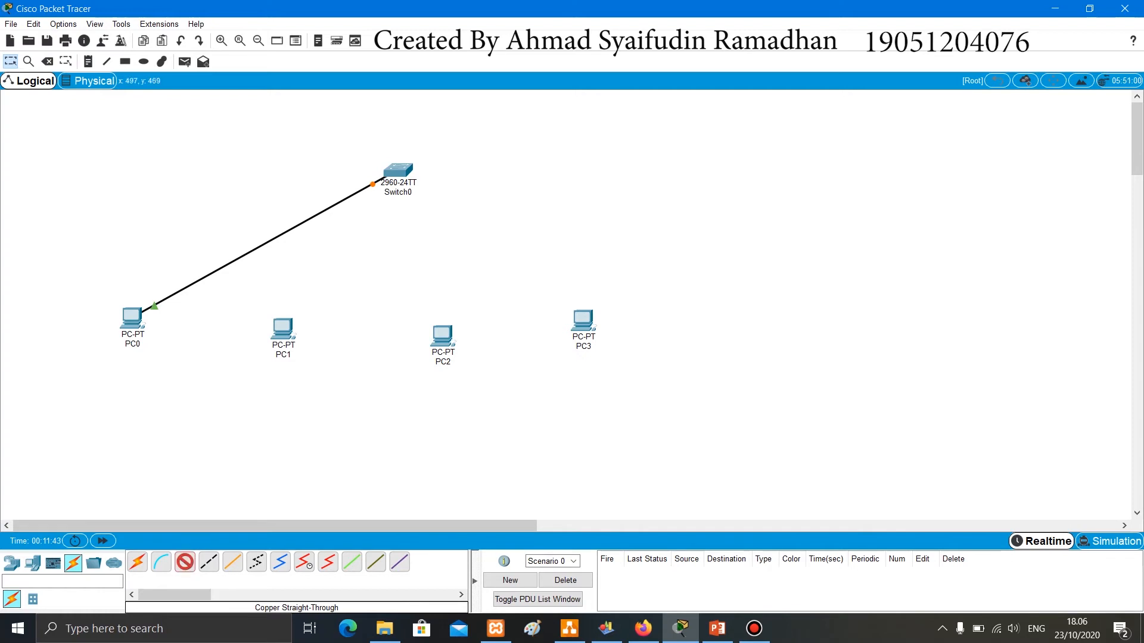
- Connect PC1's FastEthernet0 to Switch0's FastEthernet0/2 with a copper straight-through cable
{"action": "left_click", "coordinate": [283, 328]}
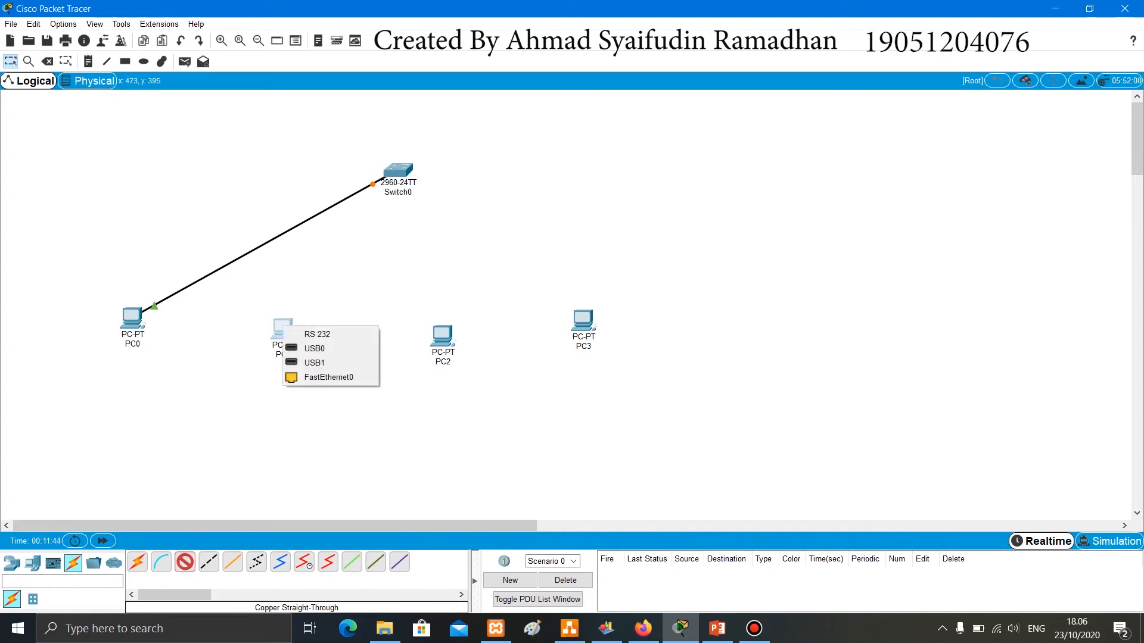
{"action": "left_click", "coordinate": [328, 377]}
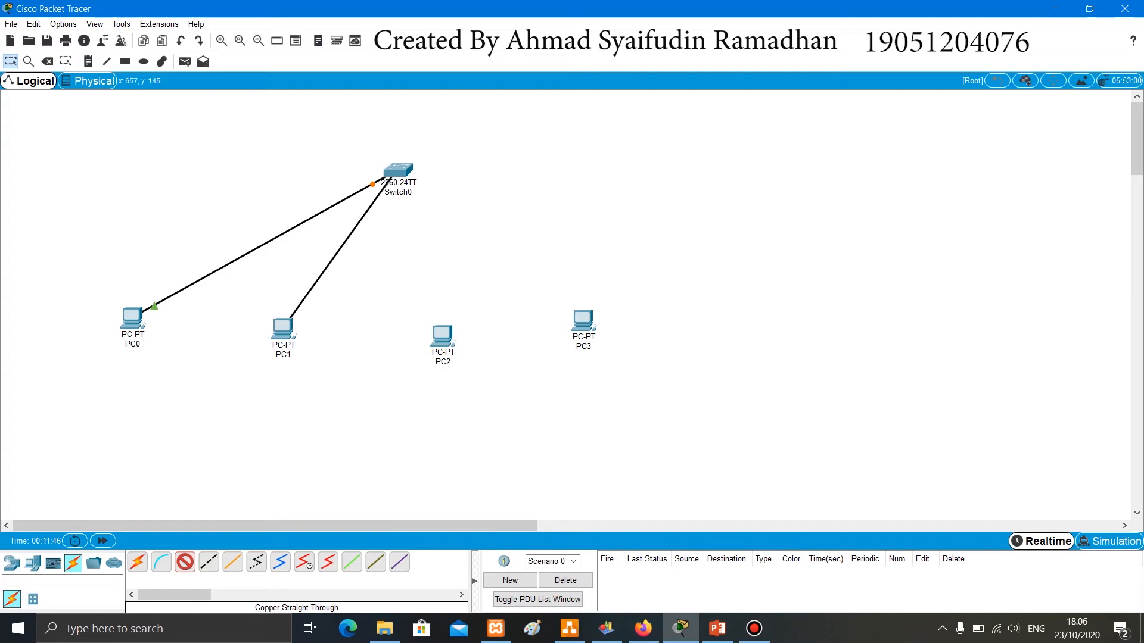
{"action": "left_click", "coordinate": [393, 175]}
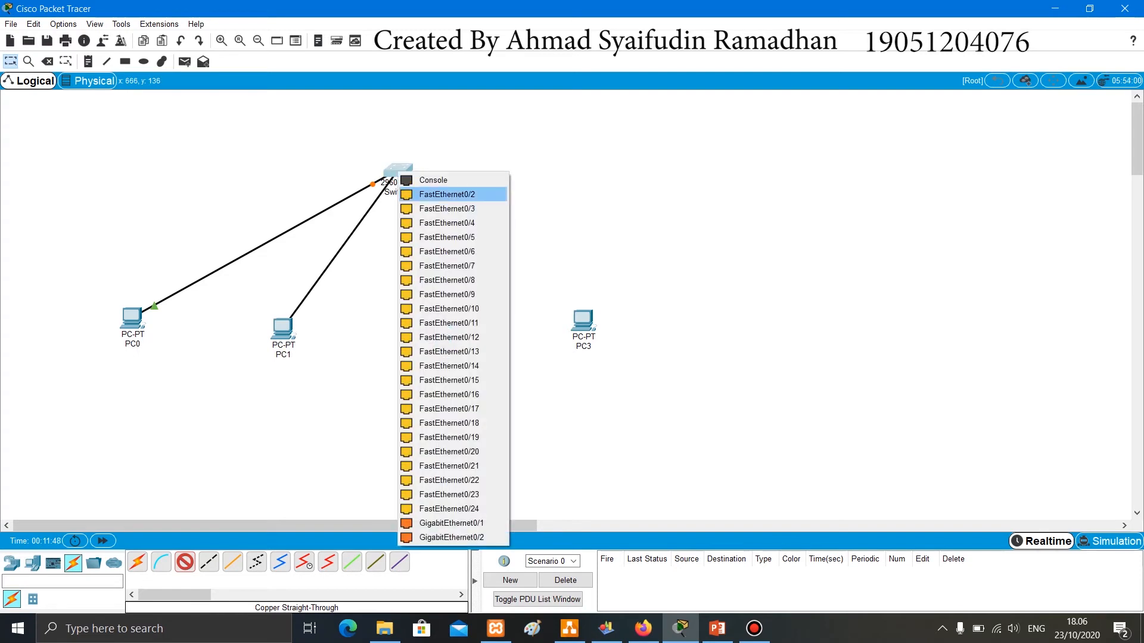
{"action": "left_click", "coordinate": [446, 195]}
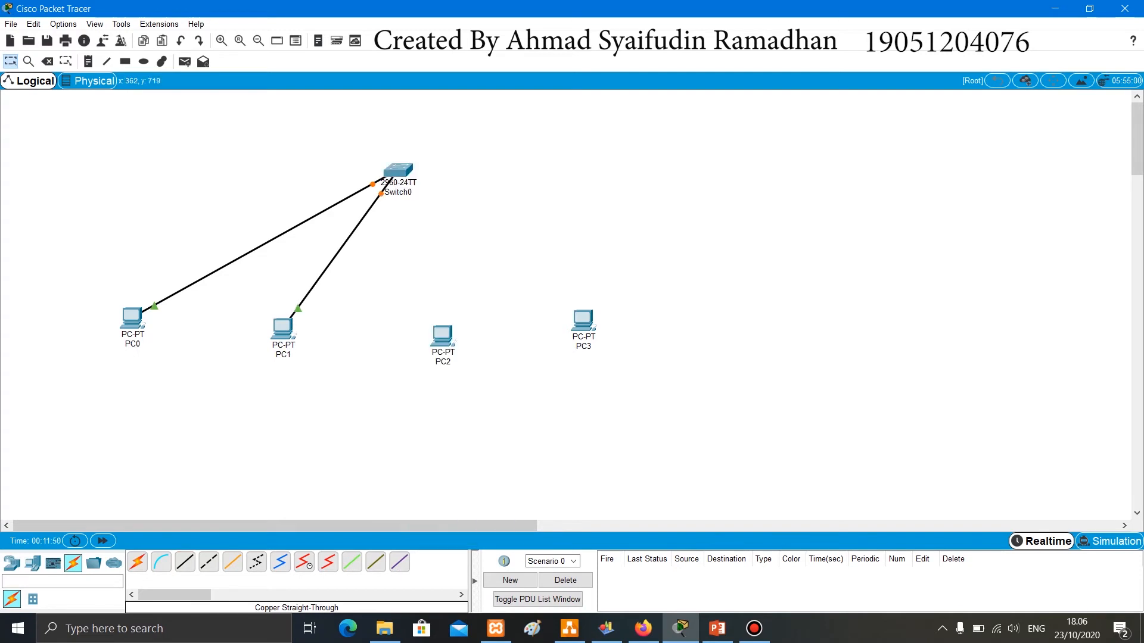
- Connect PC2's FastEthernet0 to Switch0's FastEthernet0/3 with a copper straight-through cable
{"action": "left_click", "coordinate": [441, 337]}
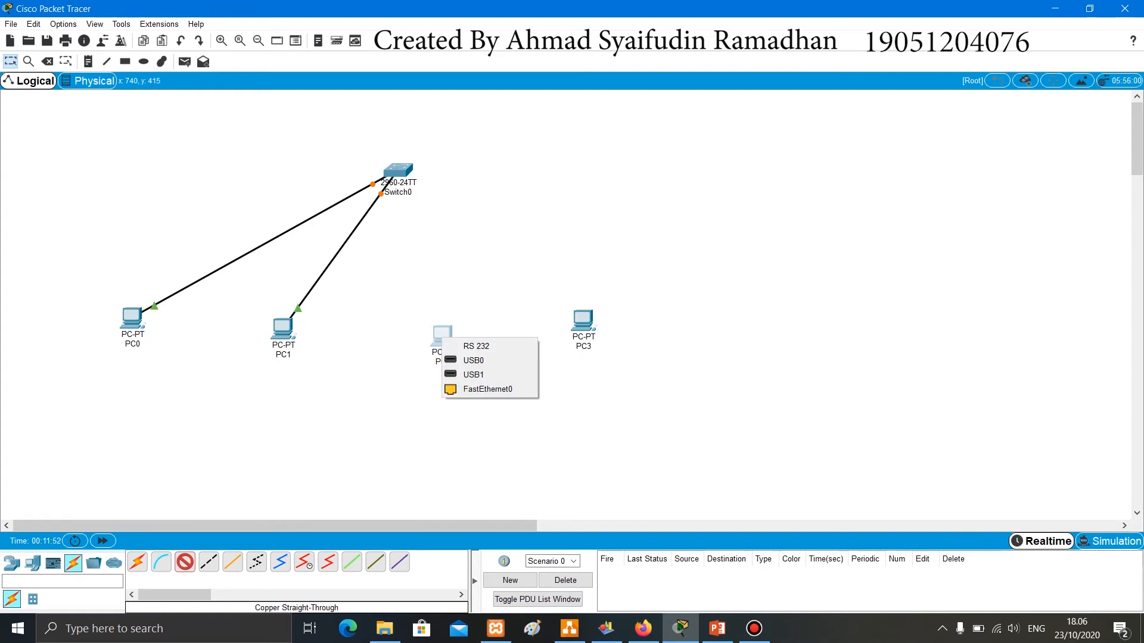
{"action": "left_click", "coordinate": [488, 389]}
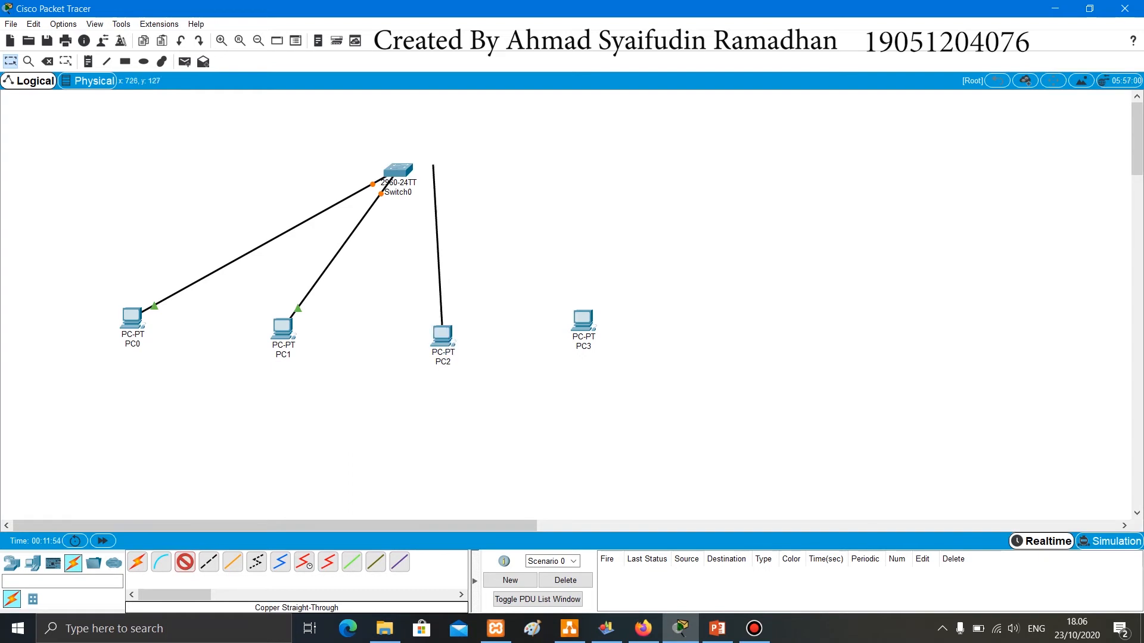
{"action": "left_click", "coordinate": [396, 170]}
{"action": "left_click", "coordinate": [397, 170]}
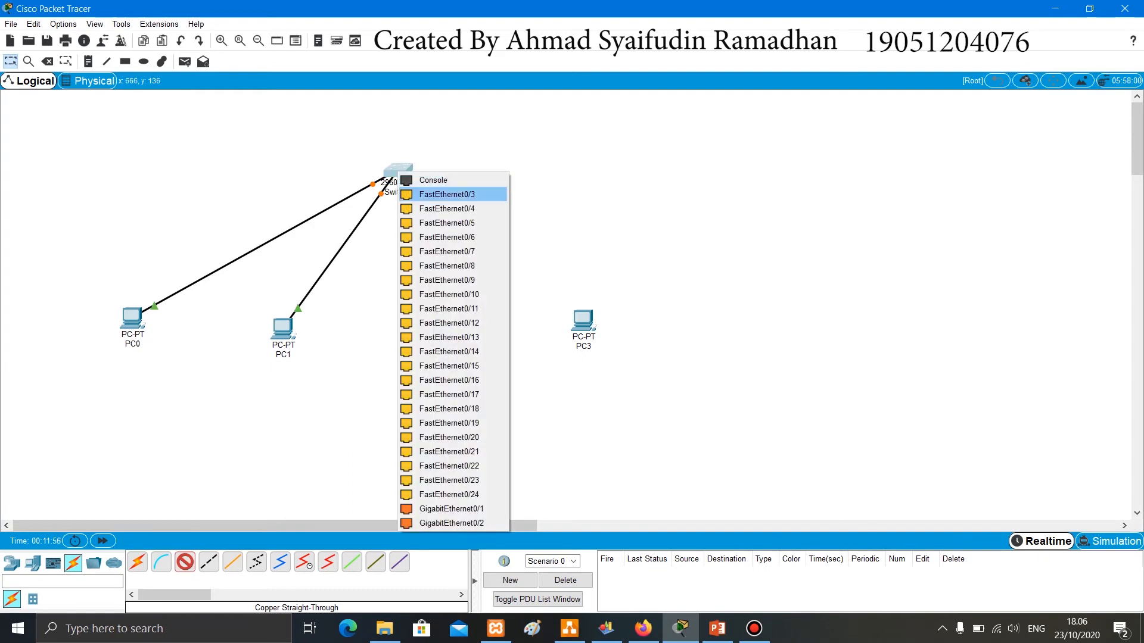
{"action": "left_click", "coordinate": [417, 191]}
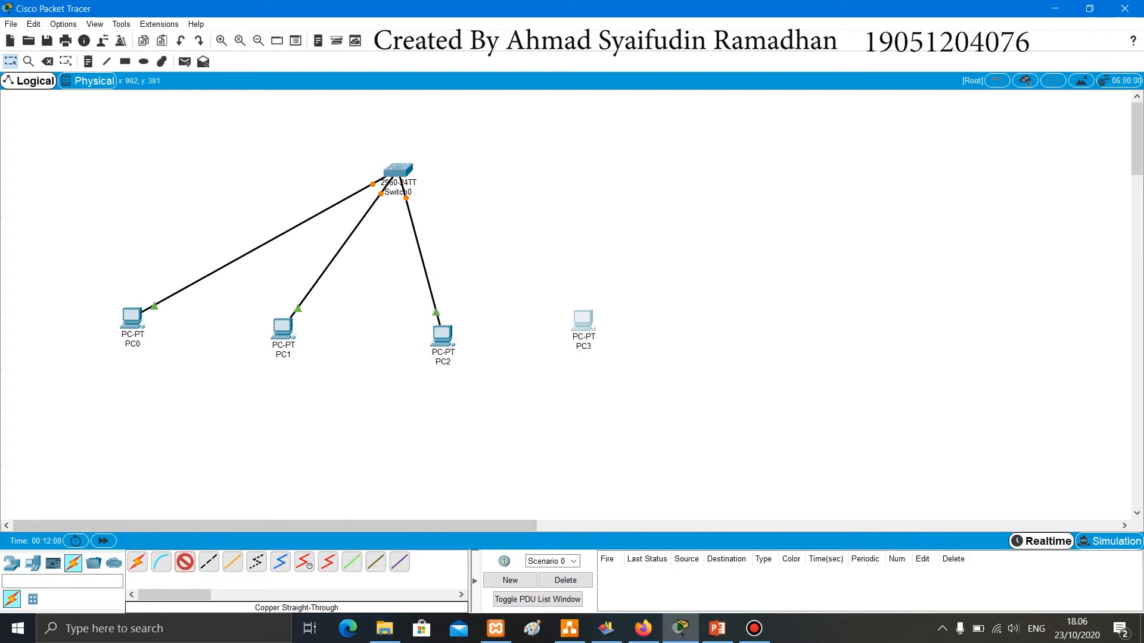
- Connect PC3's FastEthernet0 to Switch0's FastEthernet0/4 with a copper straight-through cable
{"action": "left_click", "coordinate": [583, 321]}
{"action": "left_click", "coordinate": [632, 369]}
{"action": "left_click", "coordinate": [403, 171]}
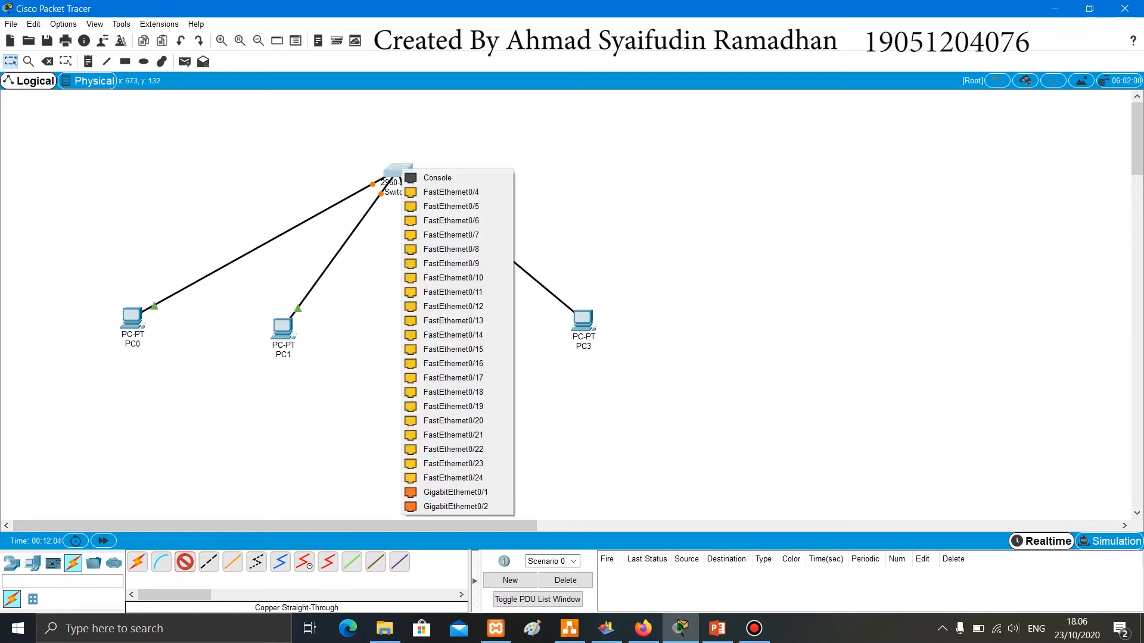
{"action": "left_click", "coordinate": [452, 191]}
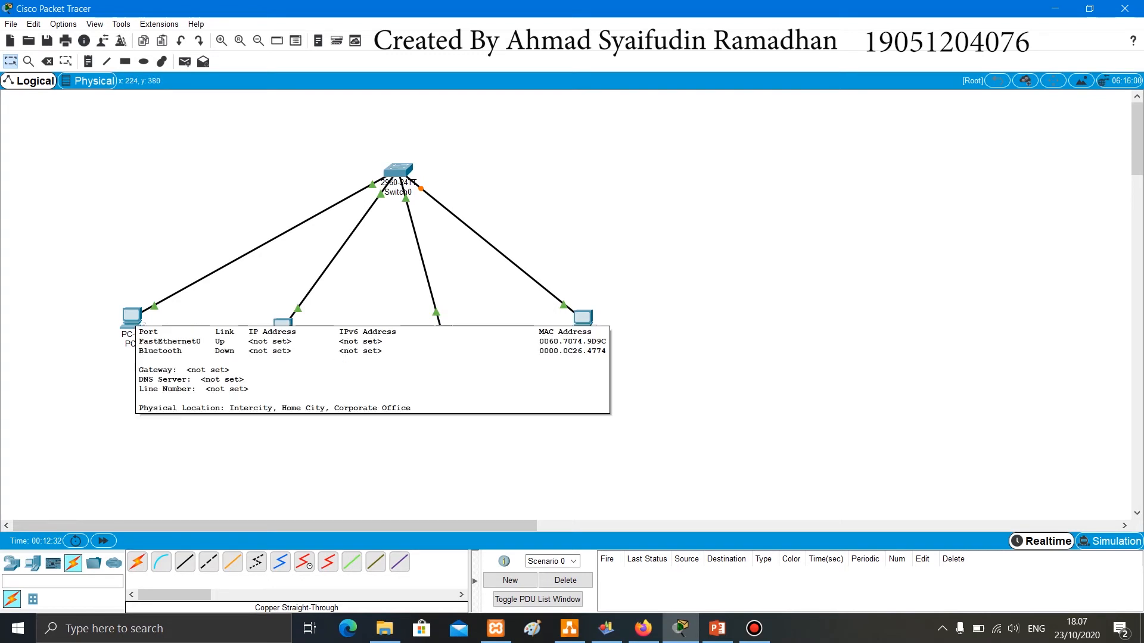
- Give PC0 the static IPv4 address 192.168.1.1 with subnet mask 255.255.255.0 and close its window
{"action": "left_click", "coordinate": [133, 316]}
{"action": "left_click", "coordinate": [500, 152]}
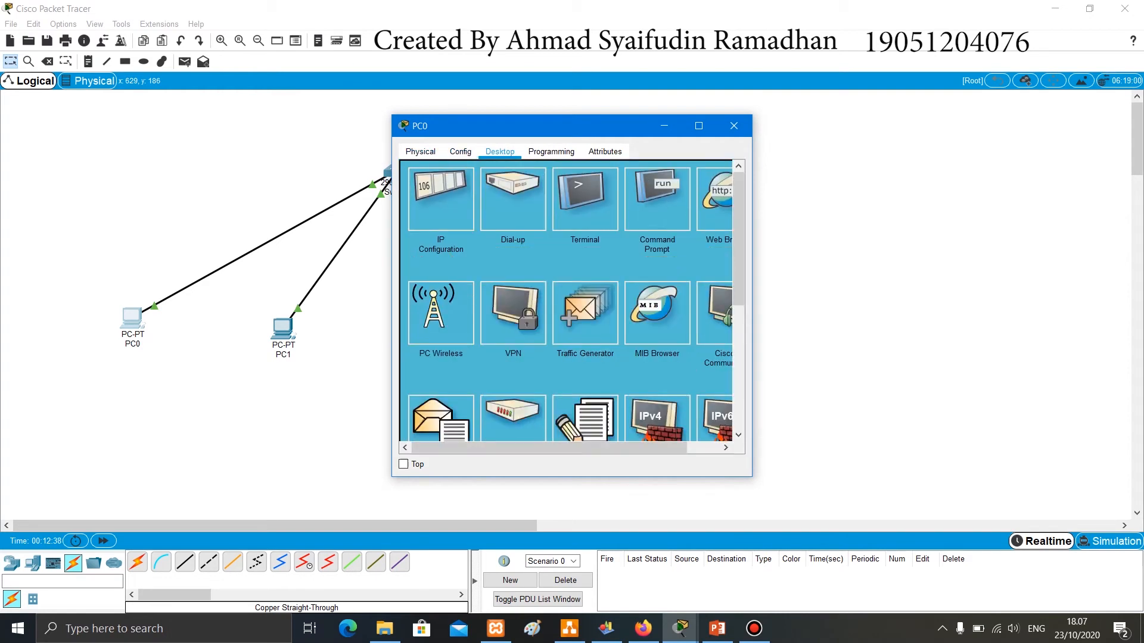
{"action": "left_click", "coordinate": [441, 200]}
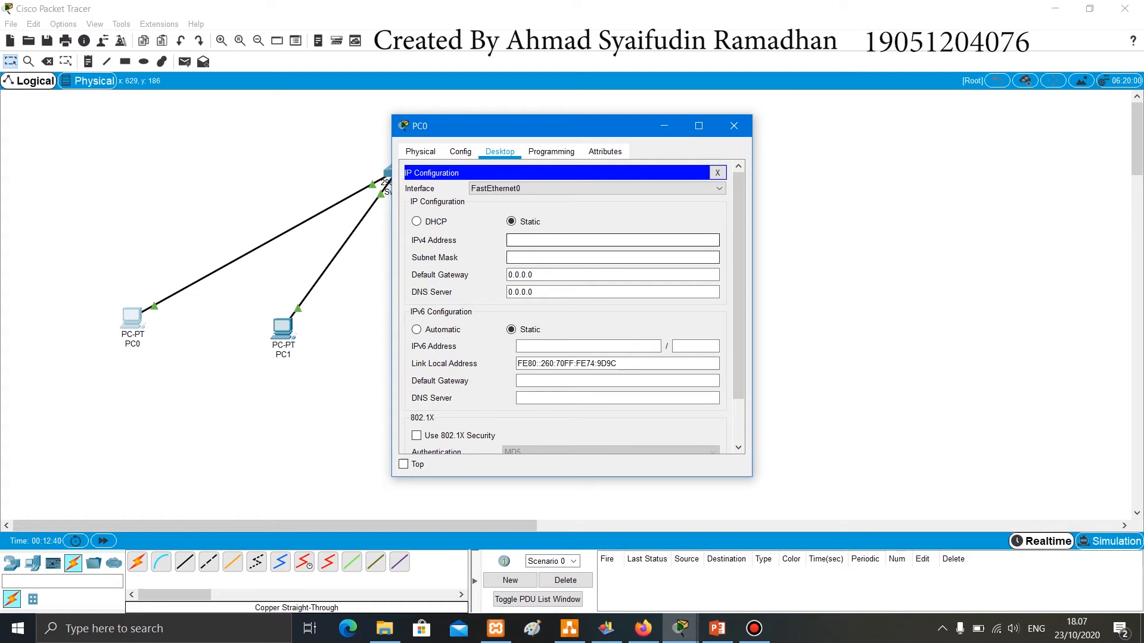
{"action": "type", "text": "19"}
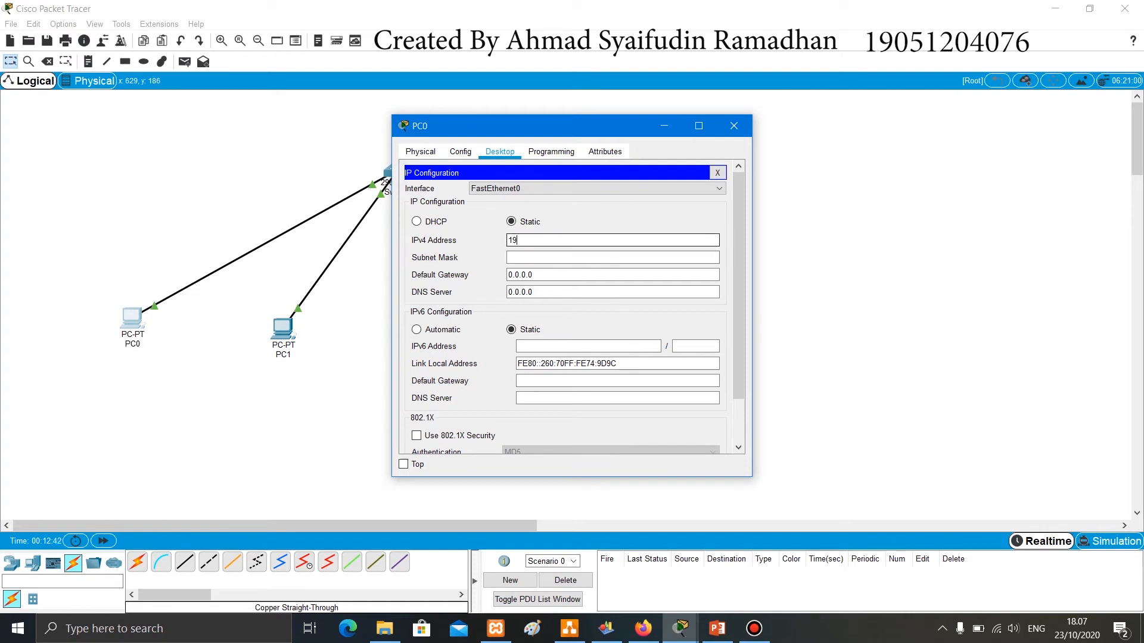
{"action": "type", "text": "2.168.1.1"}
{"action": "left_click", "coordinate": [548, 257]}
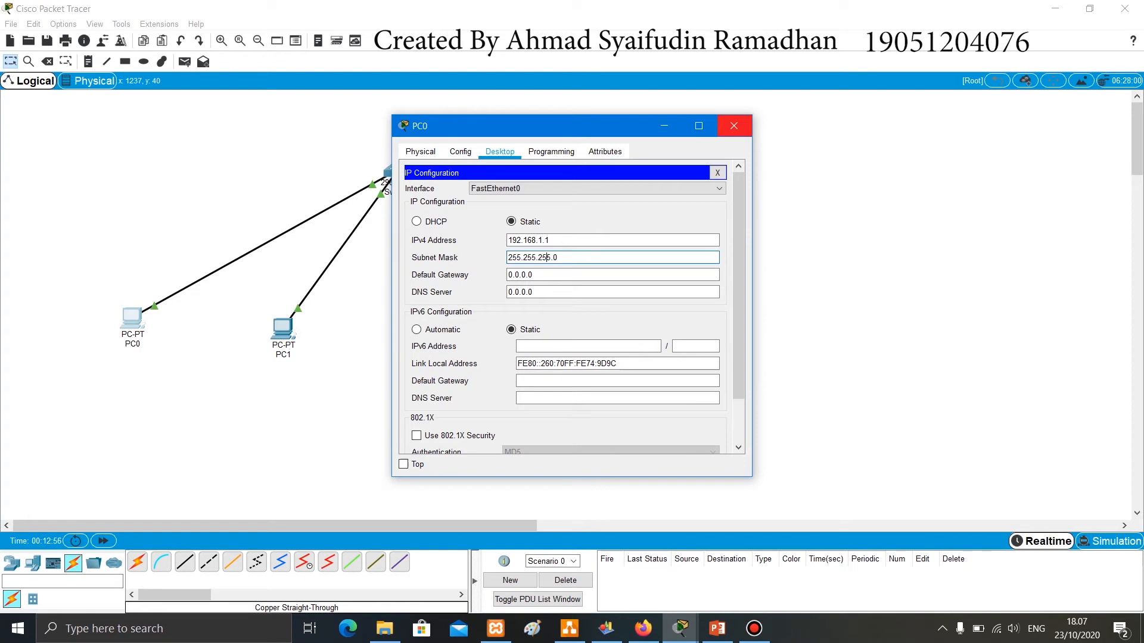
{"action": "left_click", "coordinate": [733, 125]}
- Give PC1 the static IPv4 address 192.168.1.2 with subnet mask 255.255.255.0 and close its window
{"action": "left_click", "coordinate": [282, 328]}
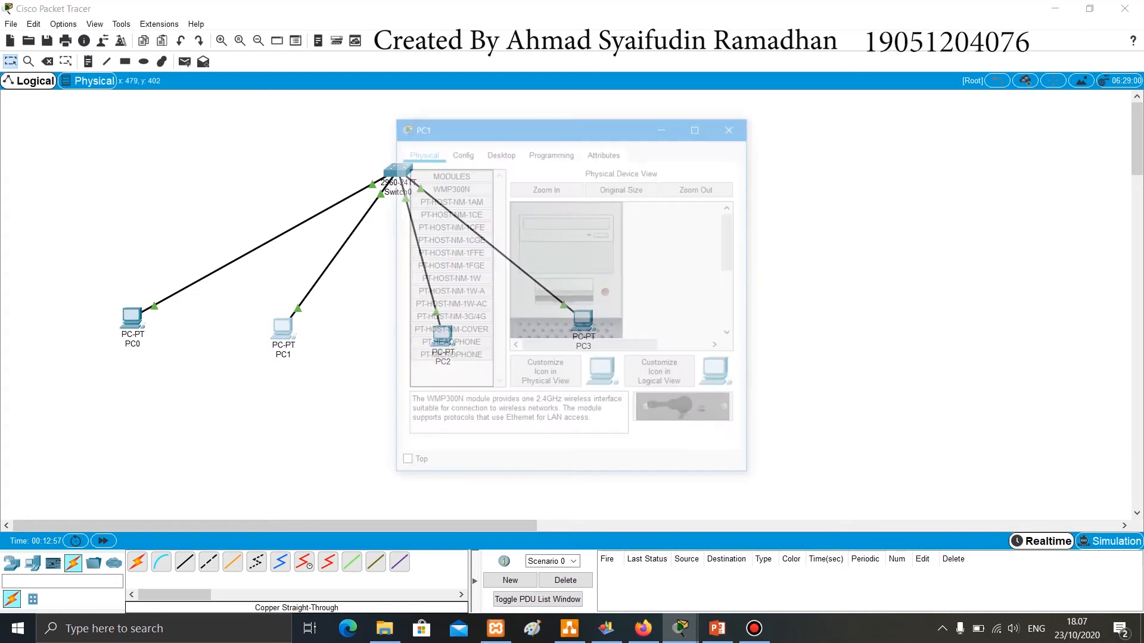
{"action": "left_click", "coordinate": [500, 151]}
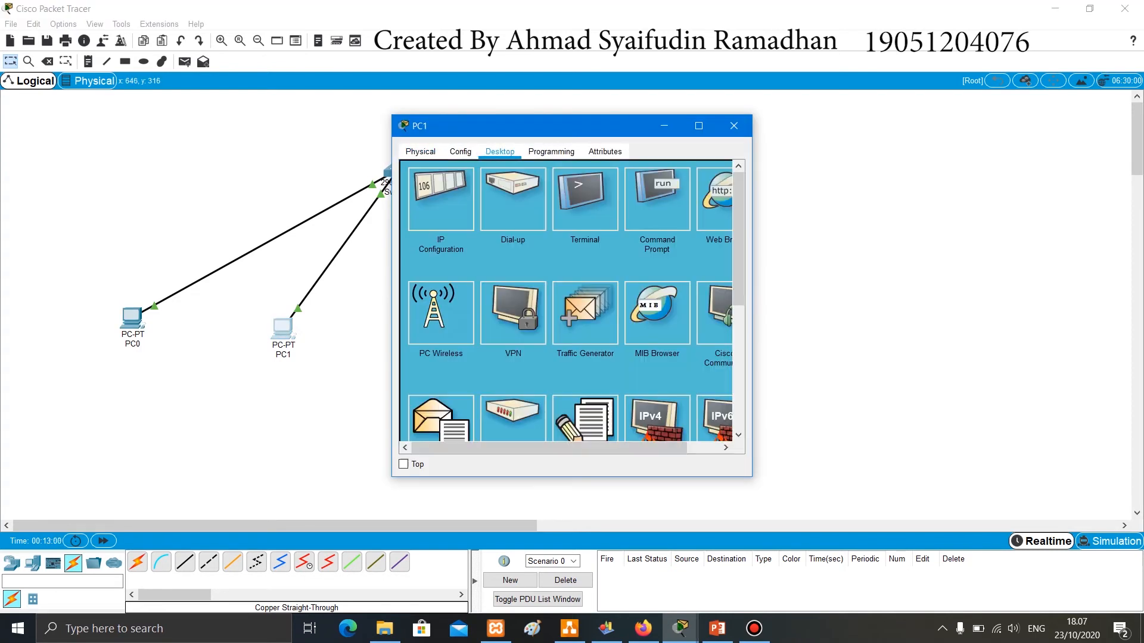
{"action": "left_click", "coordinate": [441, 200]}
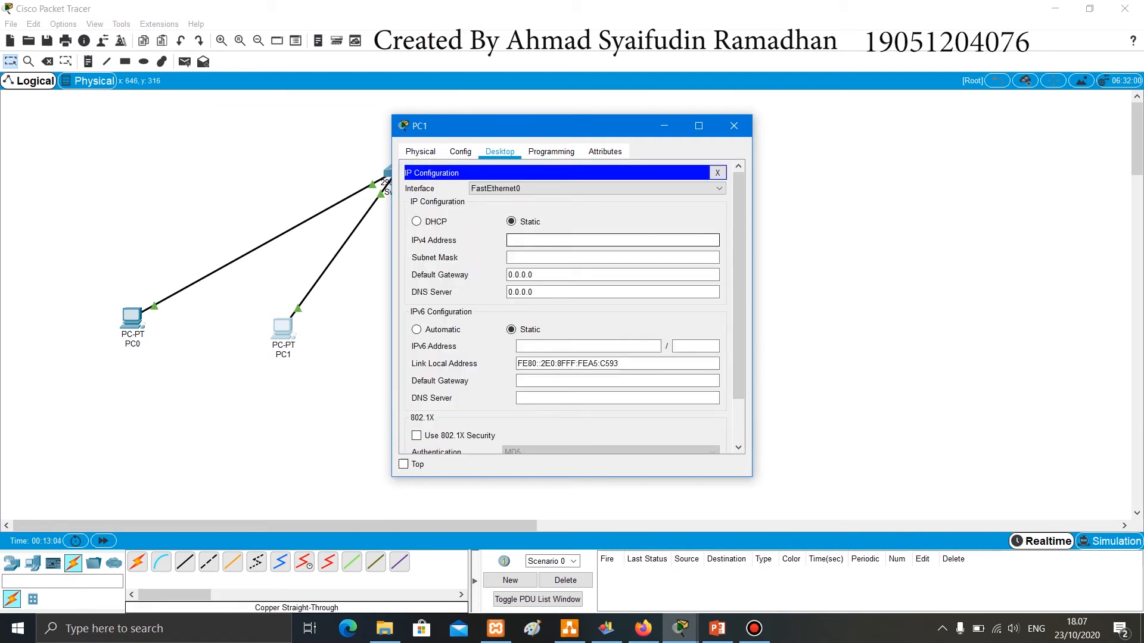
{"action": "type", "text": "192.168.1.2"}
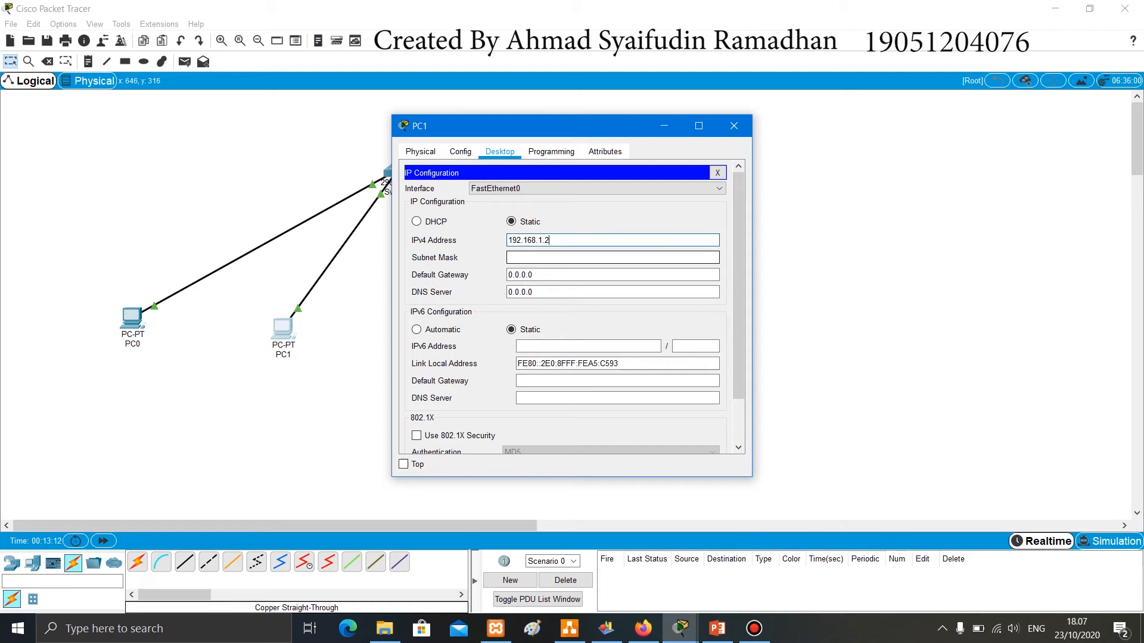
{"action": "left_click", "coordinate": [613, 257]}
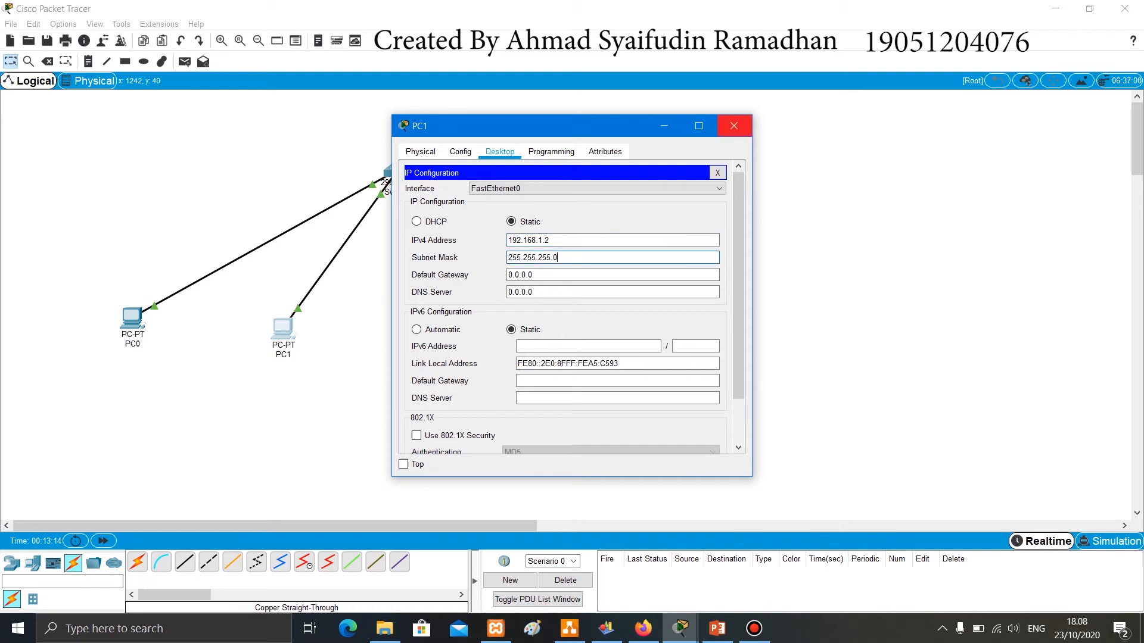
{"action": "left_click", "coordinate": [734, 126]}
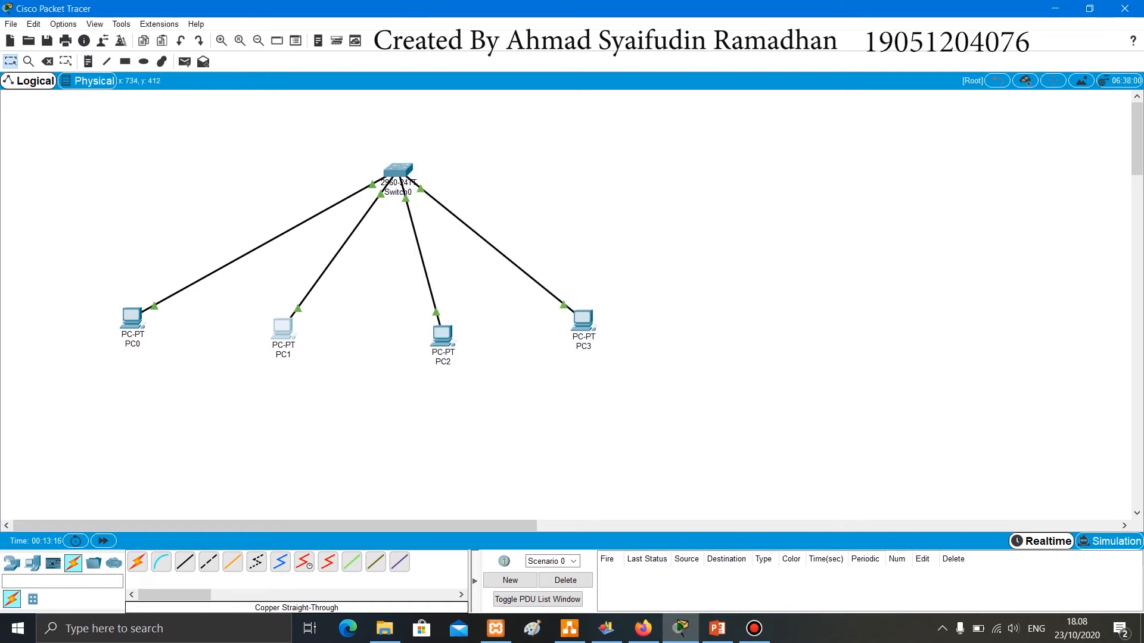
- Give PC2 the static IPv4 address 192.168.1.3 with subnet mask 255.255.255.0 and close its window
{"action": "left_click", "coordinate": [442, 334]}
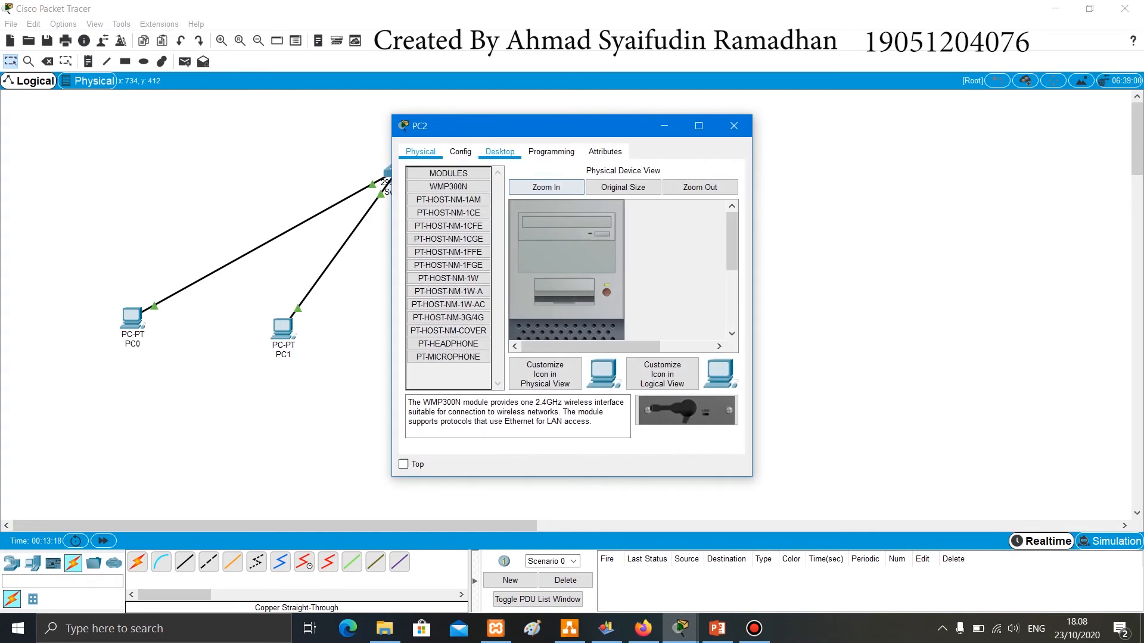
{"action": "left_click", "coordinate": [500, 152]}
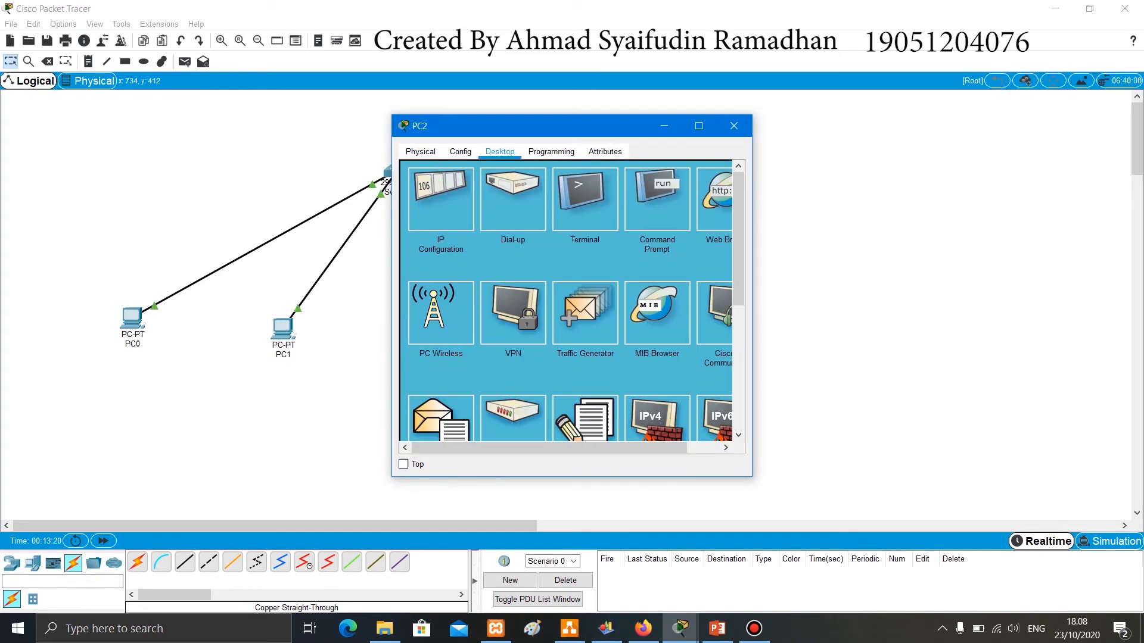
{"action": "left_click", "coordinate": [441, 200]}
{"action": "left_click", "coordinate": [560, 240]}
{"action": "type", "text": "19"}
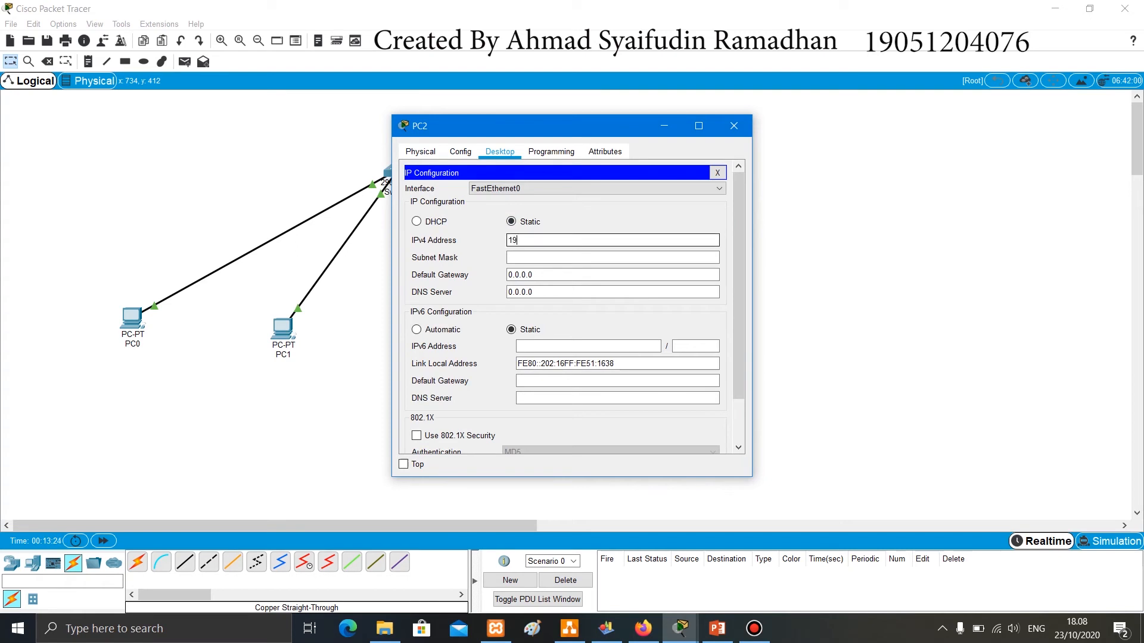
{"action": "type", "text": "2.168.1.3"}
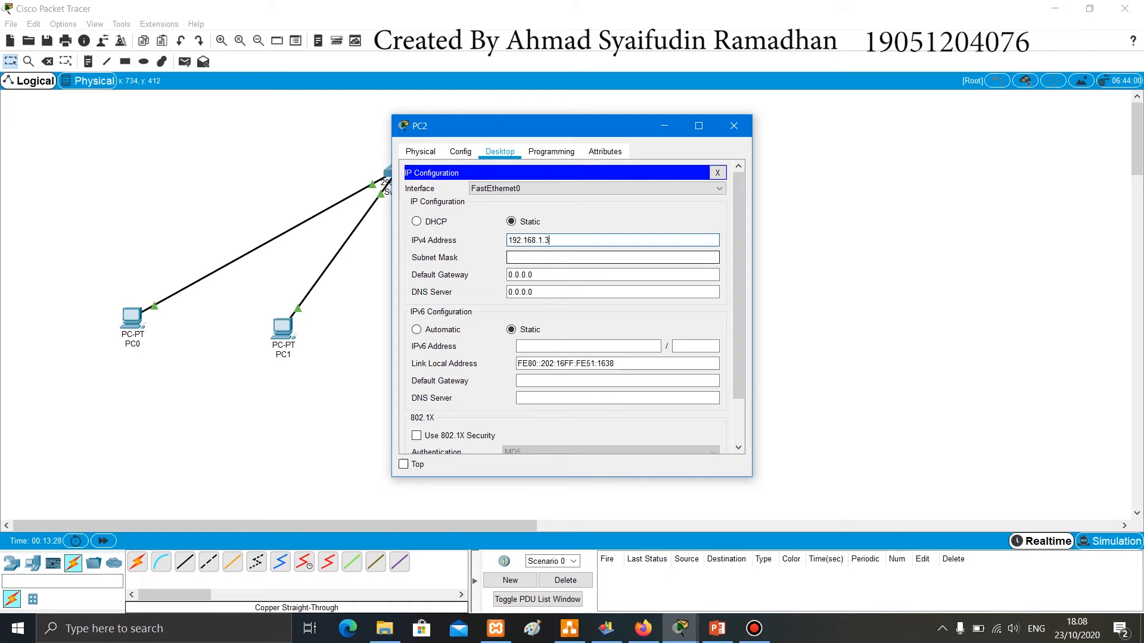
{"action": "left_click", "coordinate": [612, 258]}
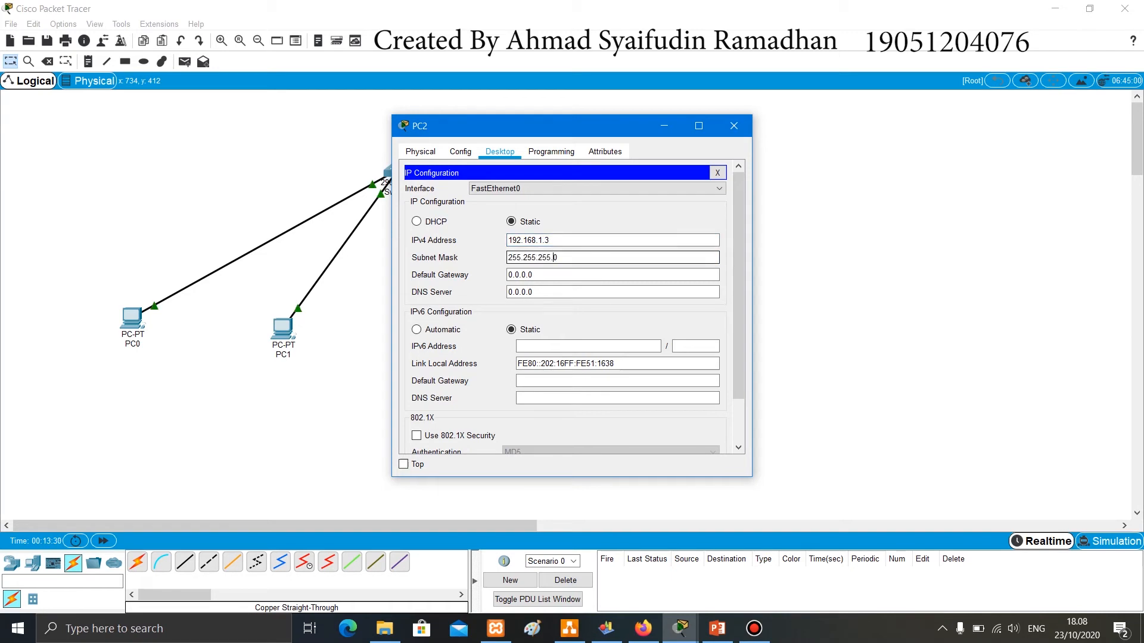
{"action": "left_click", "coordinate": [733, 126]}
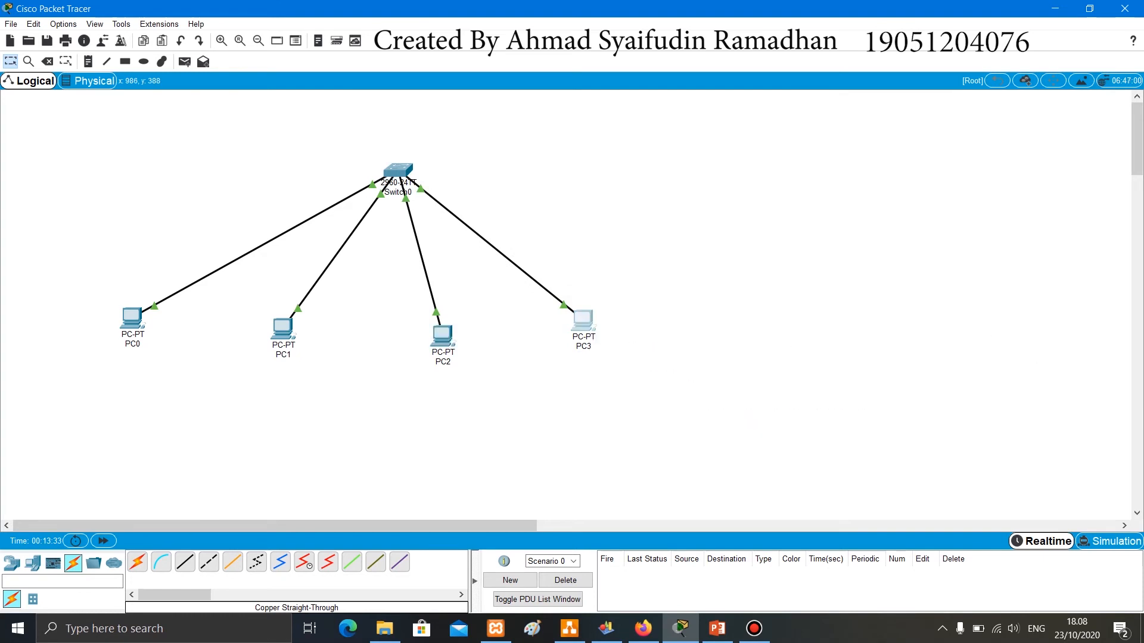
- Give PC3 the static IPv4 address 192.168.1.4 with the default subnet mask and close its window
{"action": "left_click", "coordinate": [583, 320]}
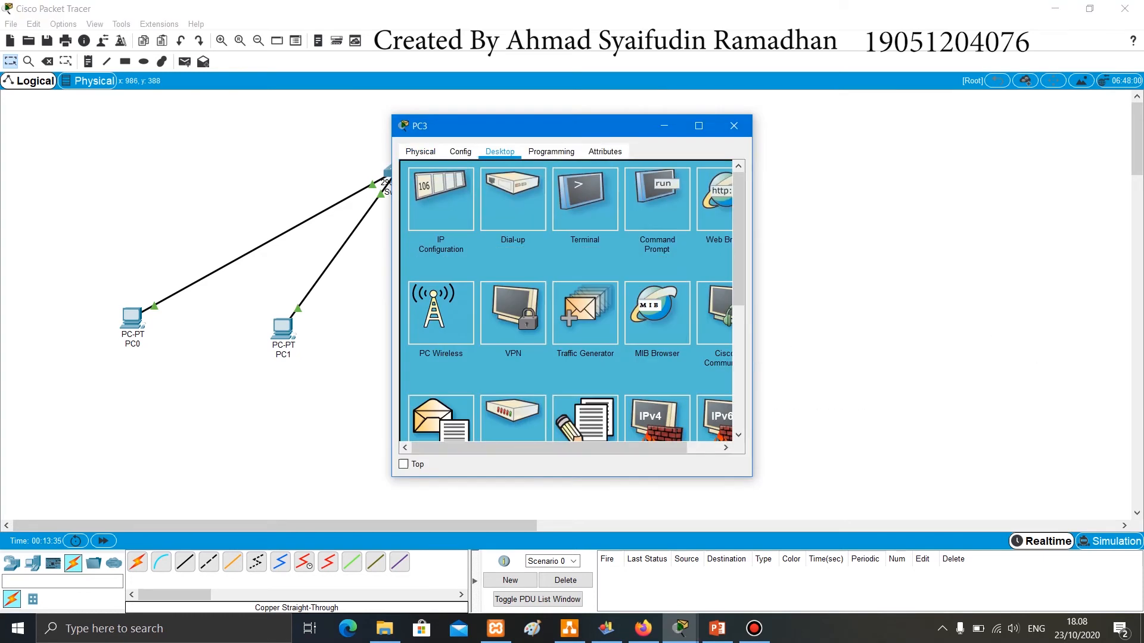
{"action": "left_click", "coordinate": [441, 200]}
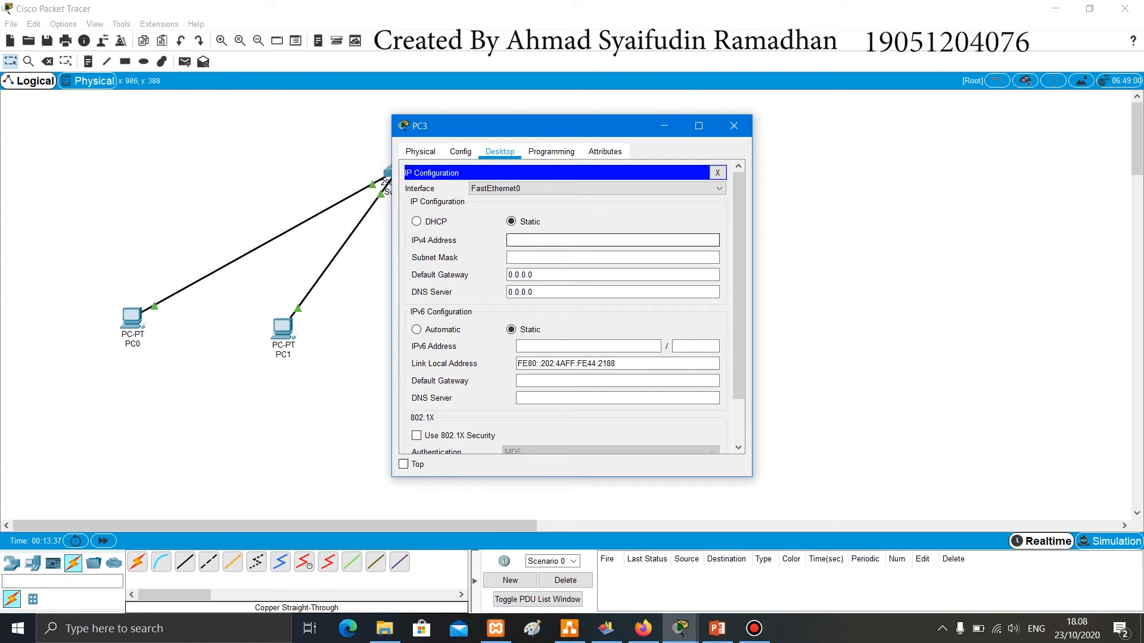
{"action": "type", "text": "192.168.1.4"}
{"action": "left_click", "coordinate": [522, 258]}
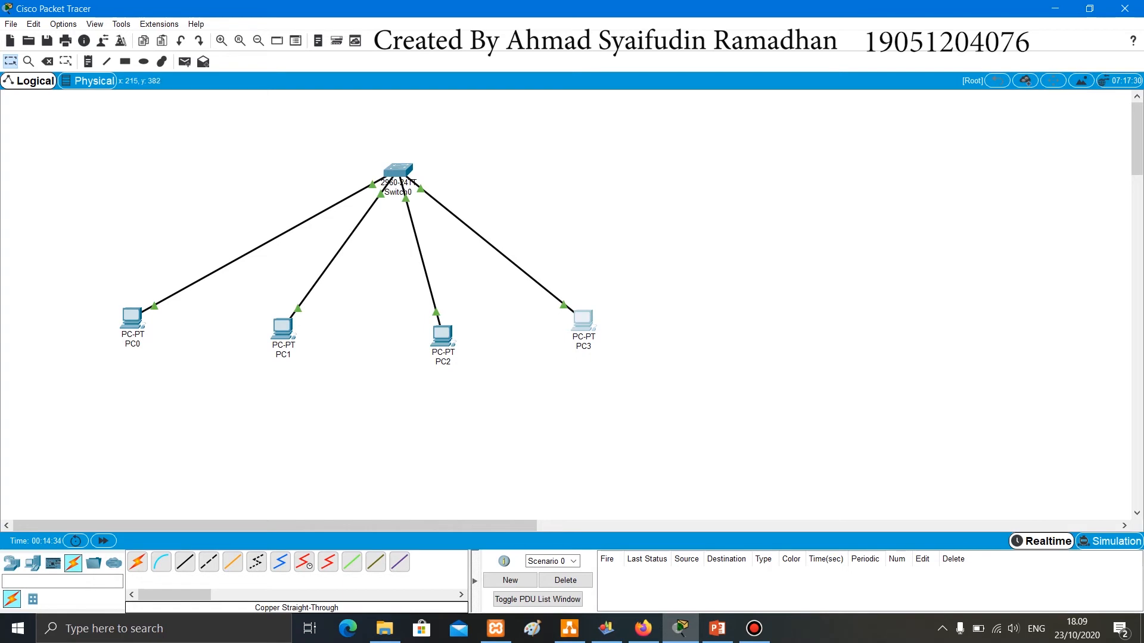
- Check PC0's ARP table by running arp -a in its command prompt, and close its window
{"action": "left_click", "coordinate": [132, 318]}
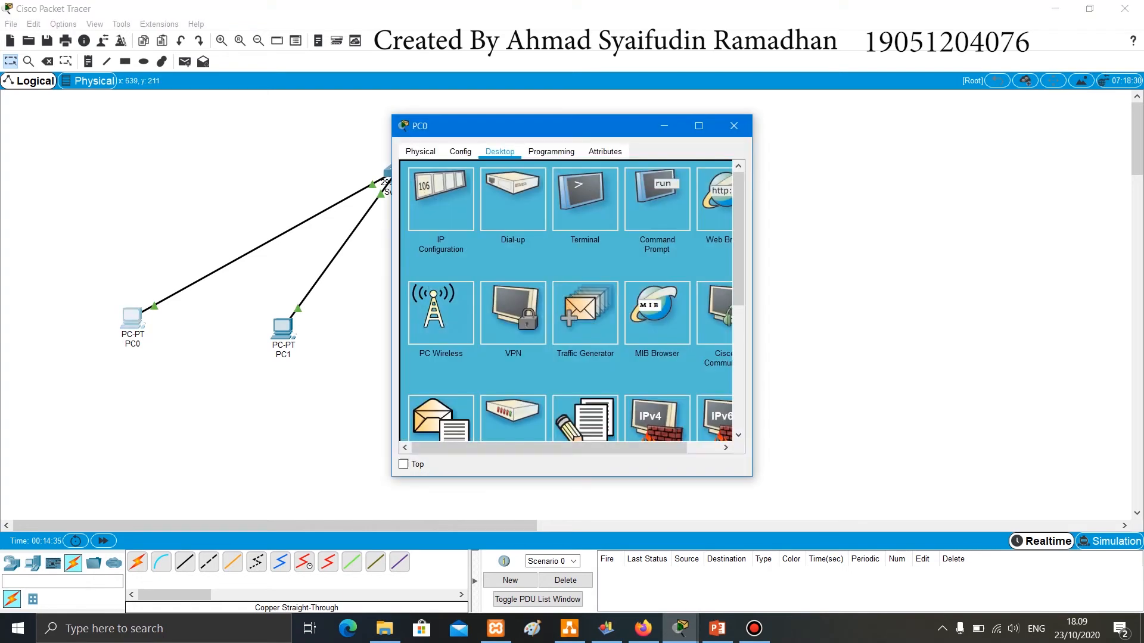
{"action": "left_click", "coordinate": [657, 200]}
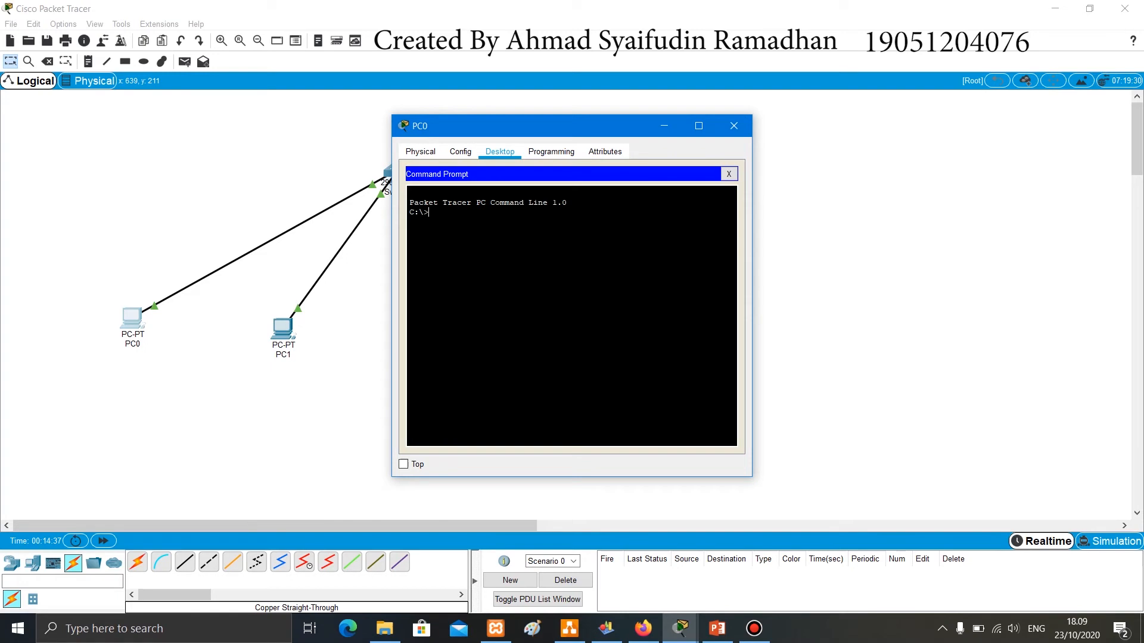
{"action": "type", "text": "arp -a"}
{"action": "key", "text": "Return"}
{"action": "left_click", "coordinate": [734, 126]}
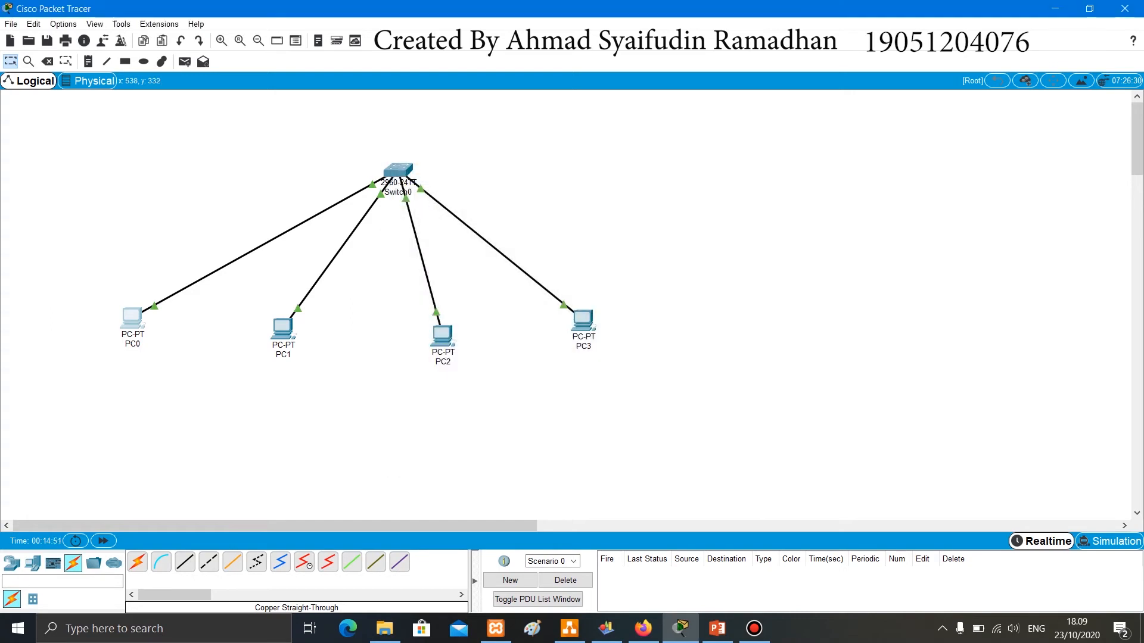
- Check PC1's ARP table by running arp -a in its command prompt, and close its window
{"action": "left_click", "coordinate": [283, 327]}
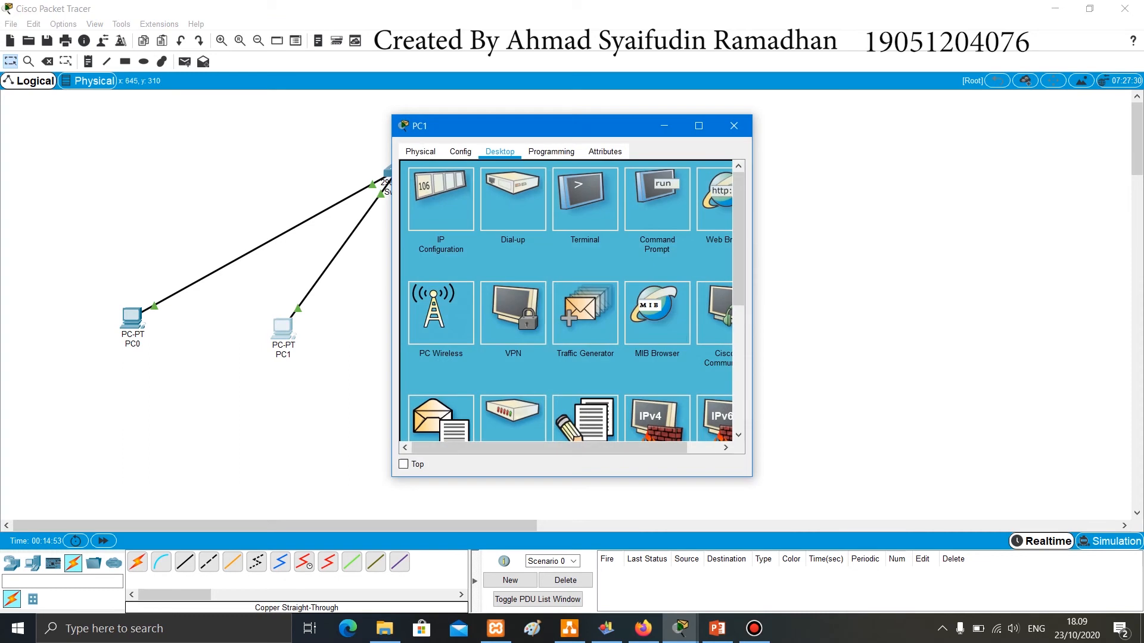
{"action": "left_click", "coordinate": [657, 200]}
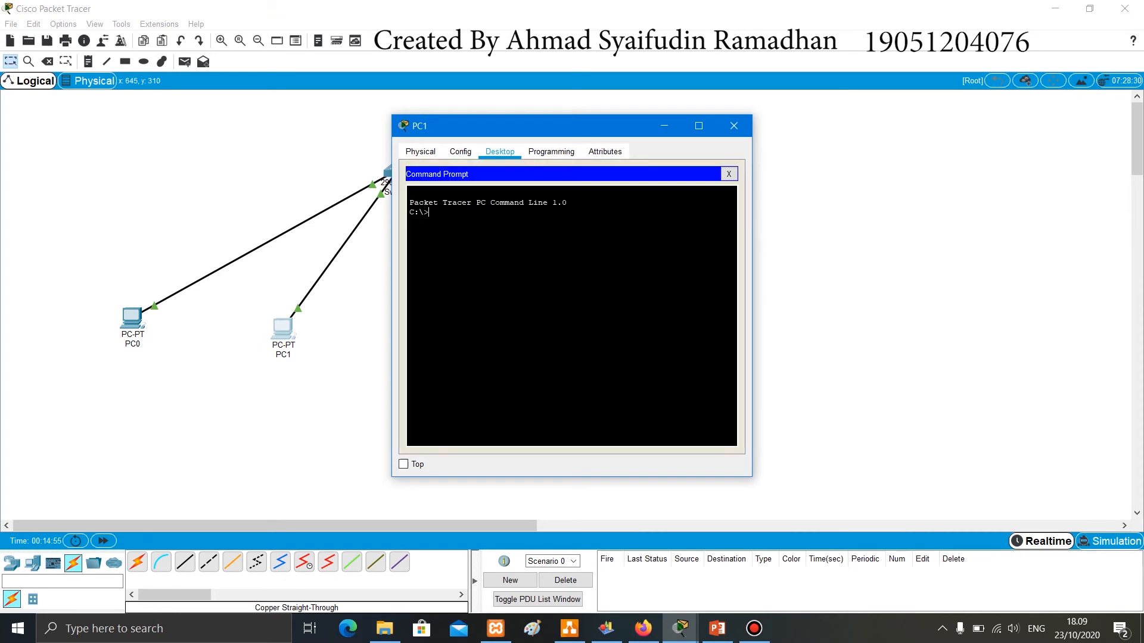
{"action": "type", "text": "arp -a"}
{"action": "key", "text": "Return"}
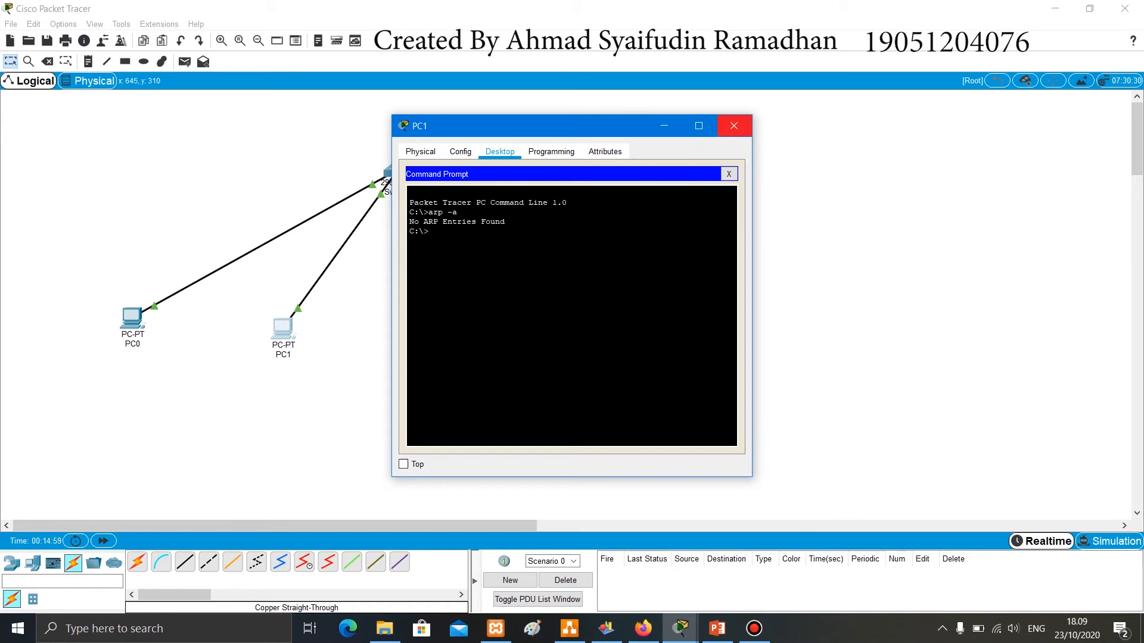
{"action": "left_click", "coordinate": [735, 126]}
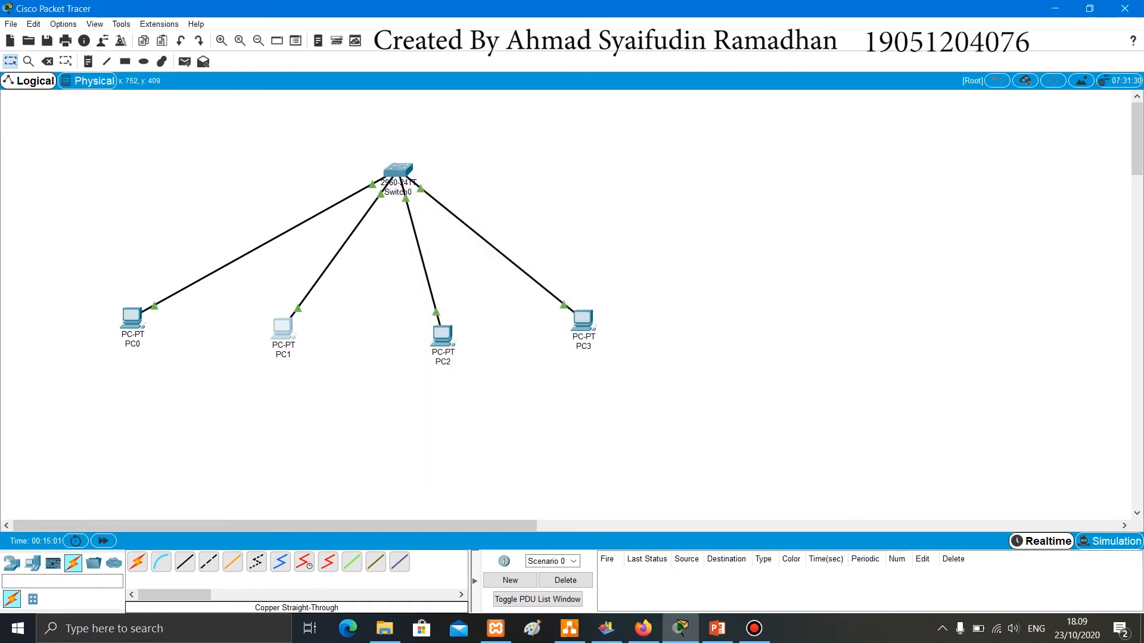
- Check PC2's ARP table by running arp -a in its command prompt, and close its window
{"action": "left_click", "coordinate": [446, 338]}
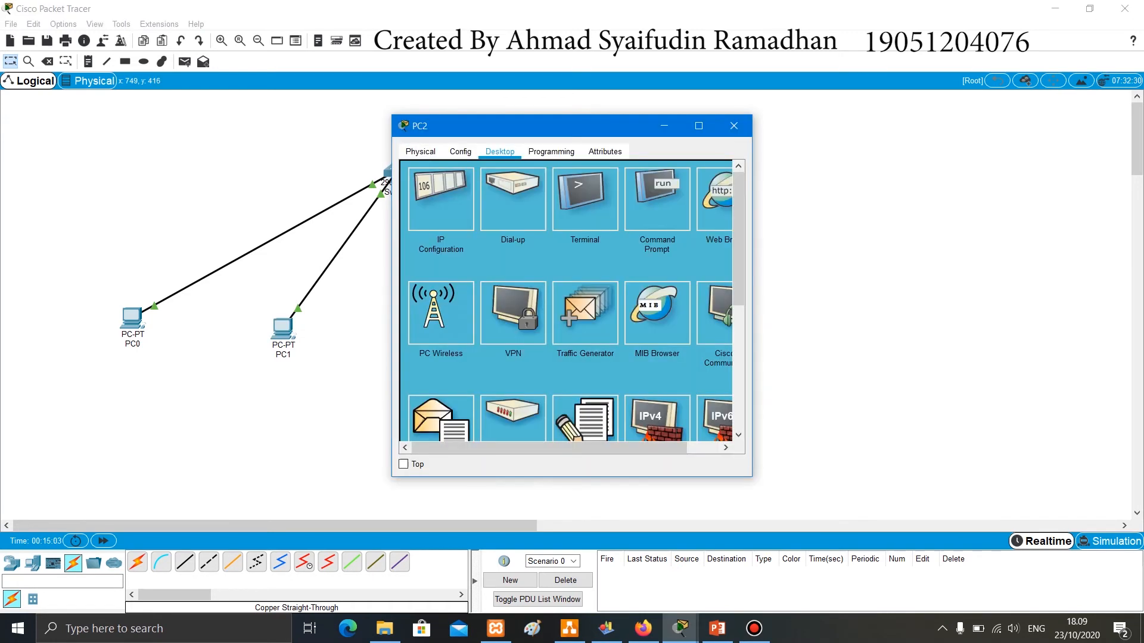
{"action": "left_click", "coordinate": [657, 199]}
{"action": "type", "text": "ar"}
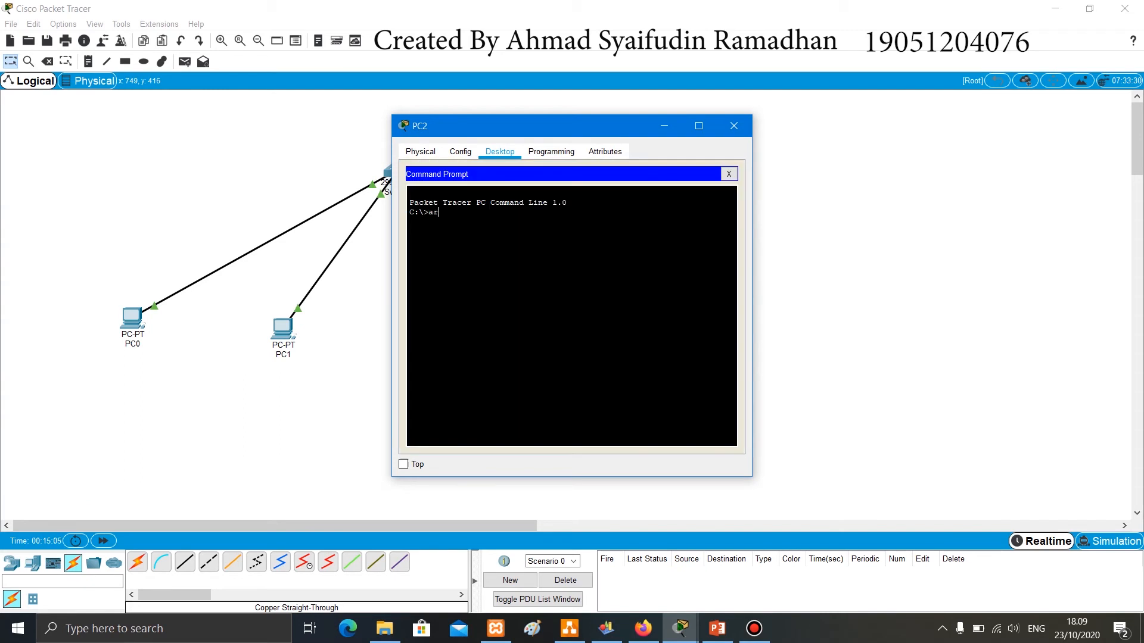
{"action": "type", "text": "p -a"}
{"action": "key", "text": "Return"}
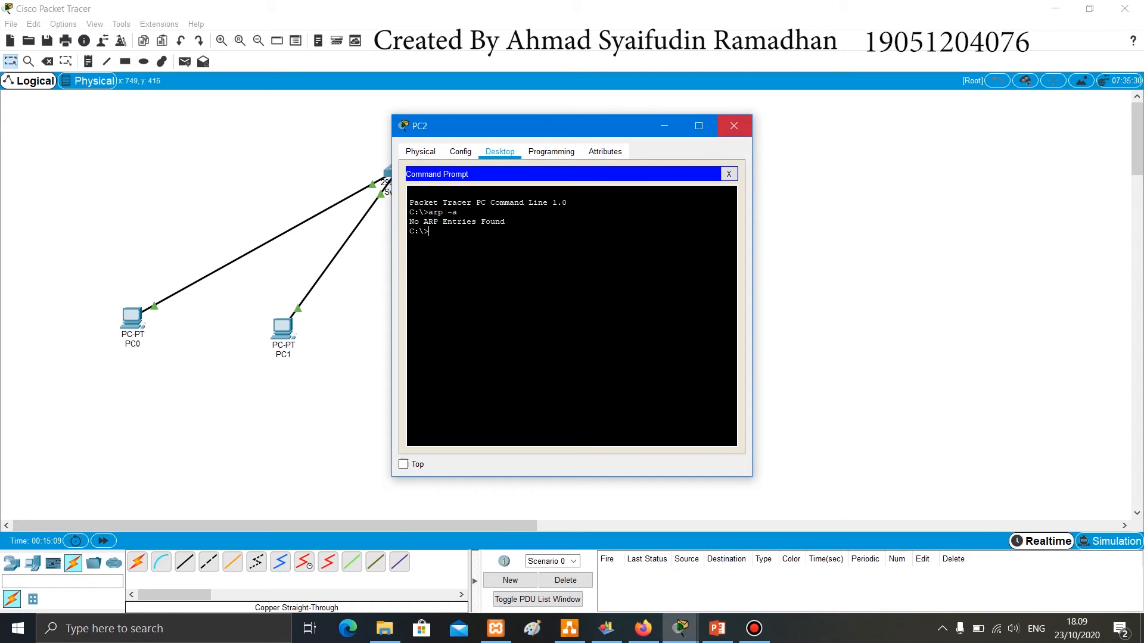
{"action": "left_click", "coordinate": [734, 125]}
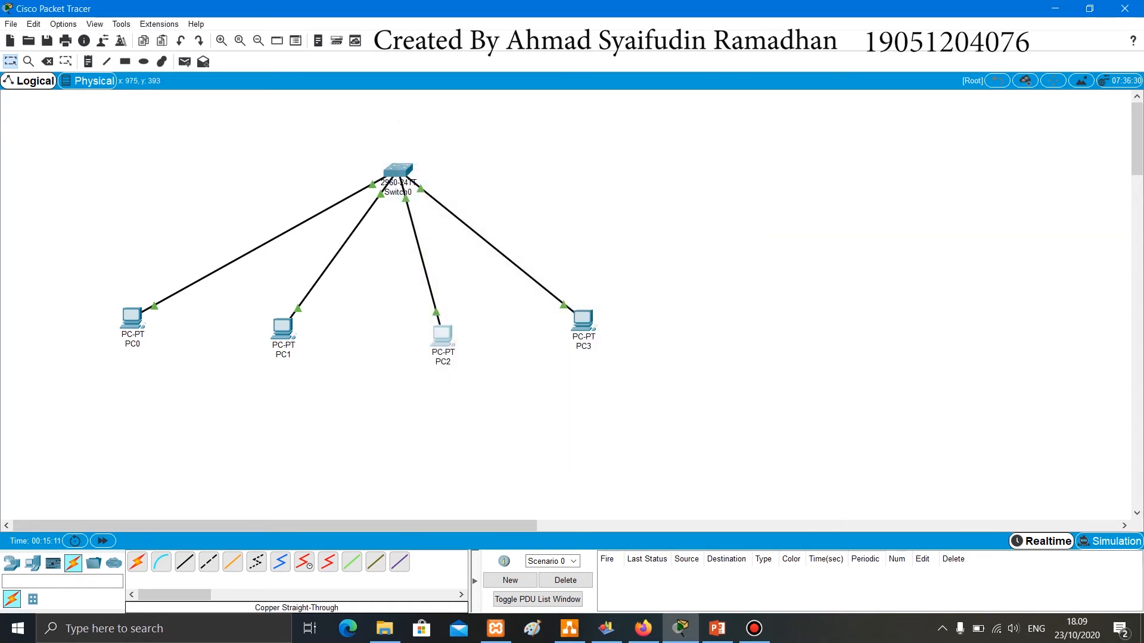
- Check PC3's ARP table by running arp -a in its command prompt, and close its window
{"action": "left_click", "coordinate": [583, 320]}
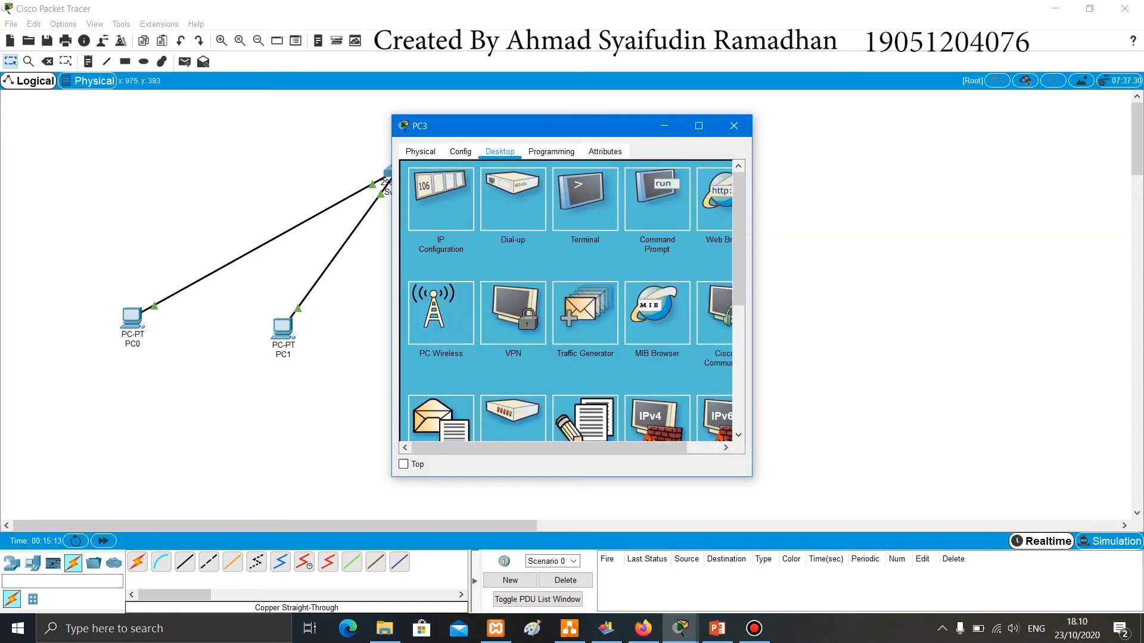
{"action": "left_click", "coordinate": [658, 198]}
{"action": "type", "text": "arp -a"}
{"action": "key", "text": "Return"}
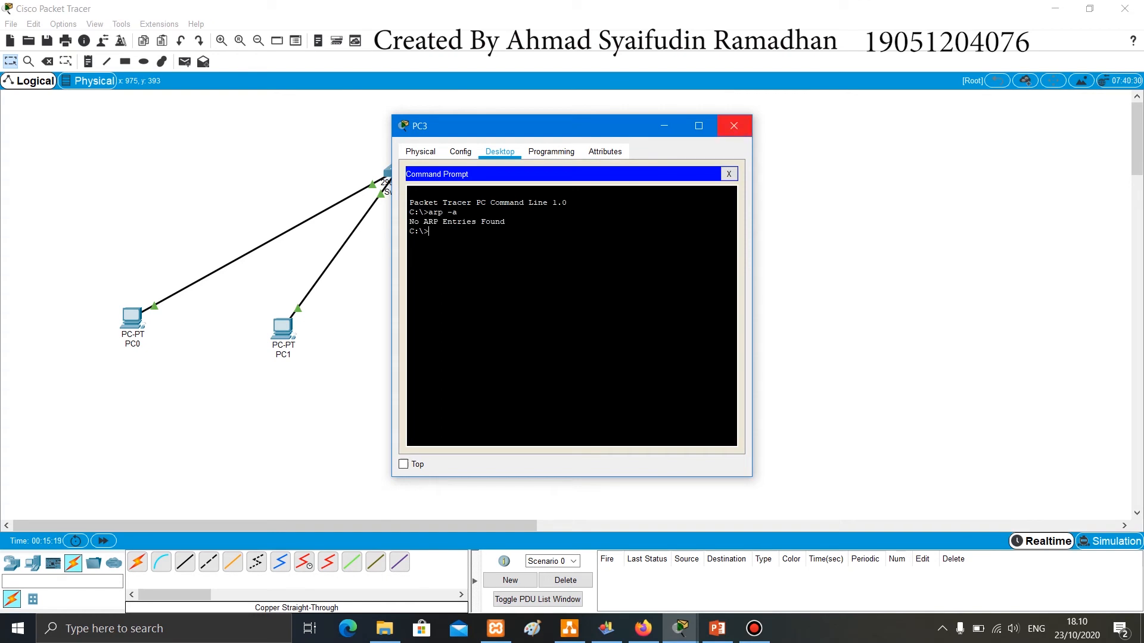
{"action": "left_click", "coordinate": [734, 126]}
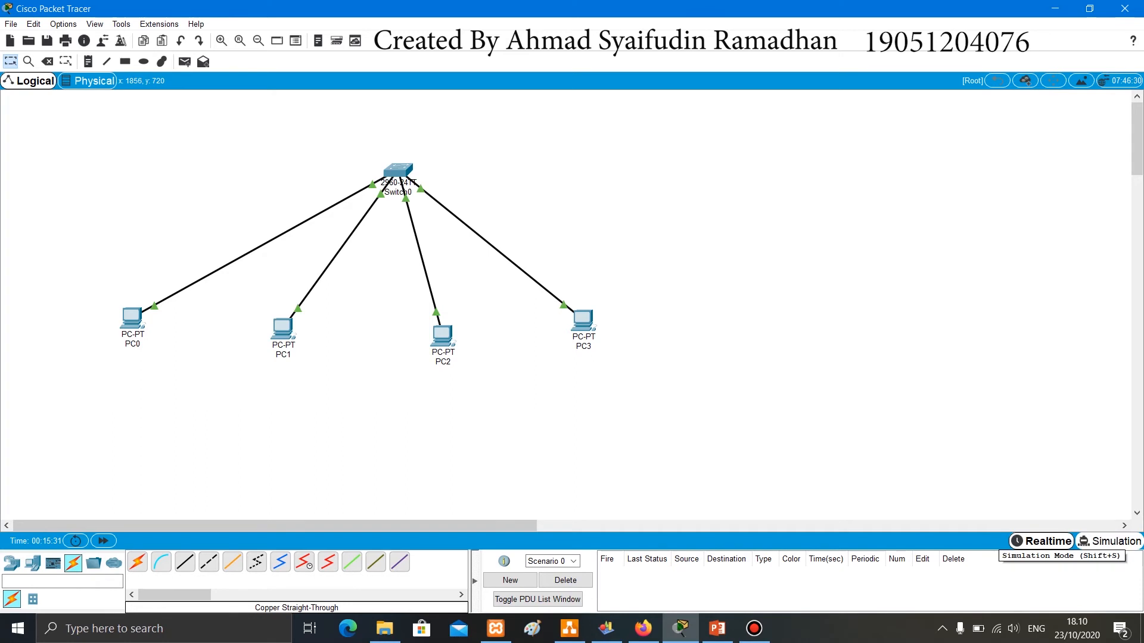
- Switch to Simulation mode and add a simple PDU from PC0 to PC2
{"action": "left_click", "coordinate": [1109, 541]}
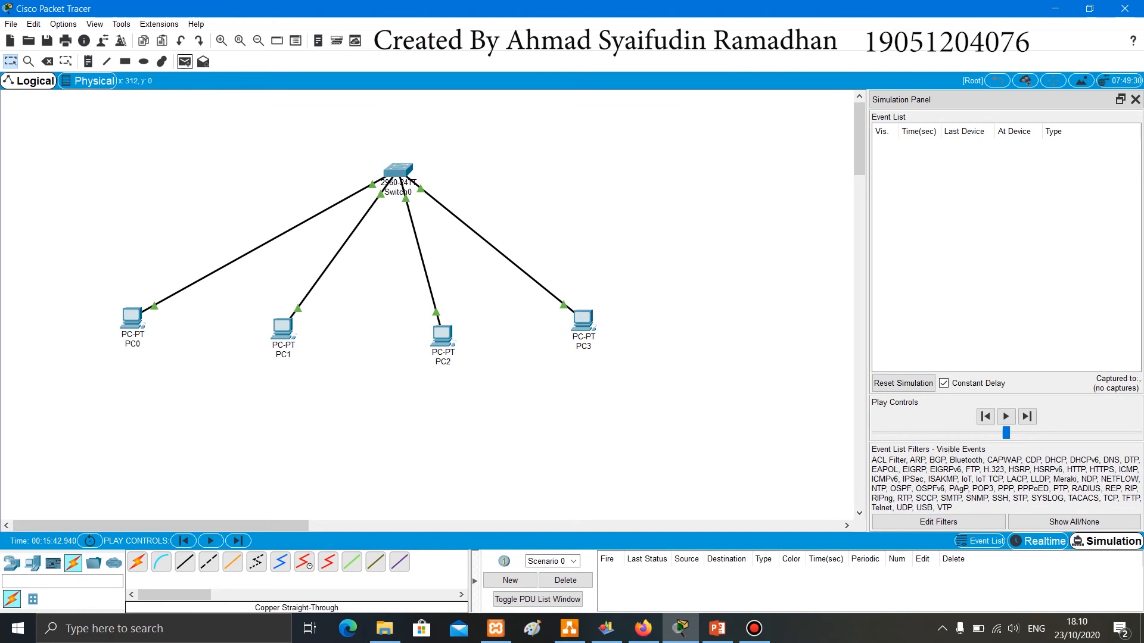
{"action": "left_click", "coordinate": [184, 62]}
{"action": "left_click", "coordinate": [136, 320]}
{"action": "left_click", "coordinate": [443, 336]}
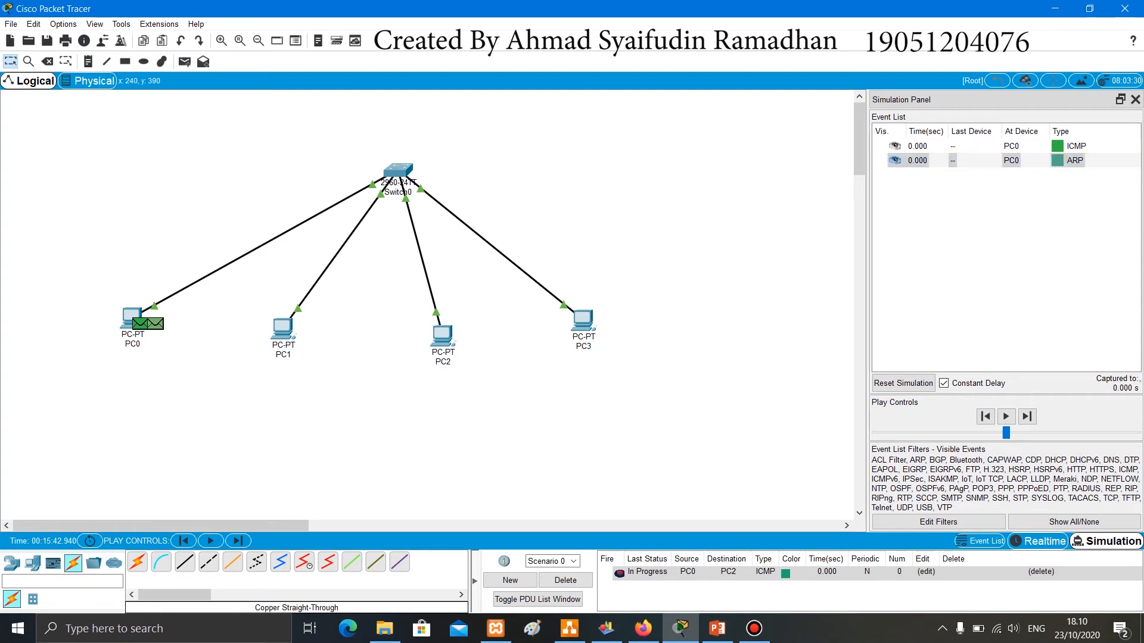
- Inspect the ICMP packet's PDU information at PC0, and after advancing the simulation one event, inspect the ARP packet at Switch0
{"action": "left_click", "coordinate": [143, 322]}
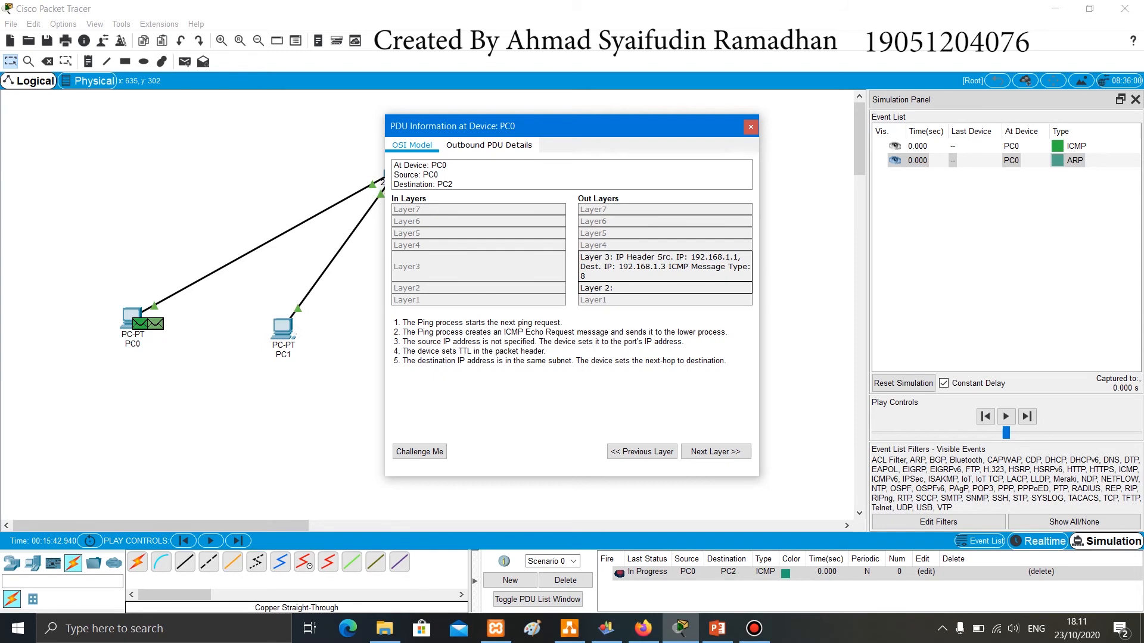
{"action": "left_click", "coordinate": [751, 126]}
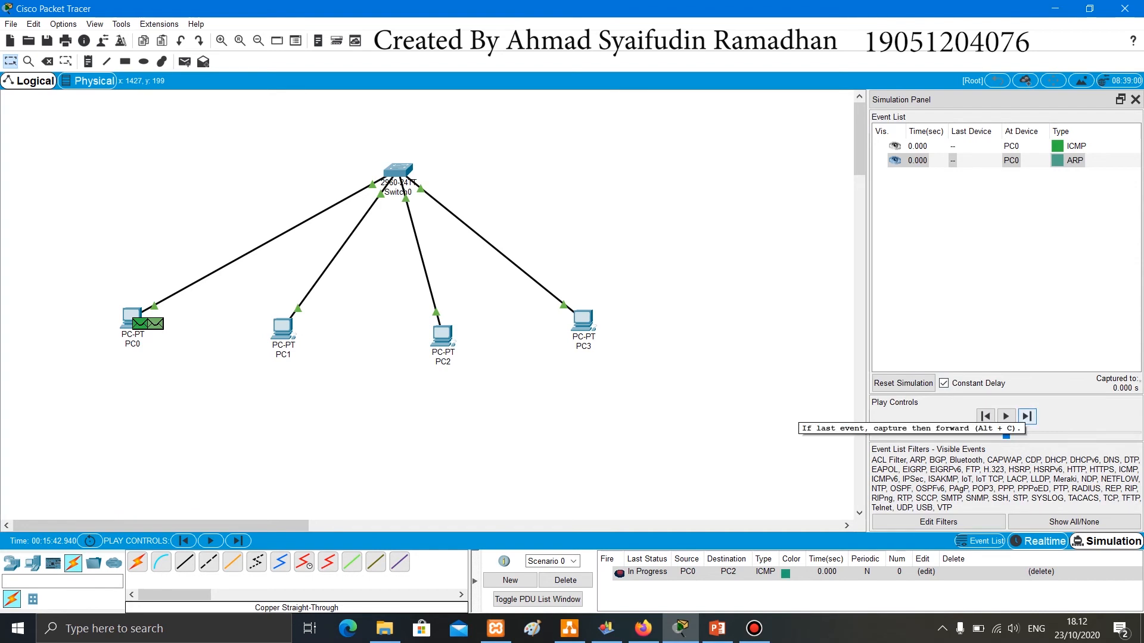
{"action": "left_click", "coordinate": [1026, 416]}
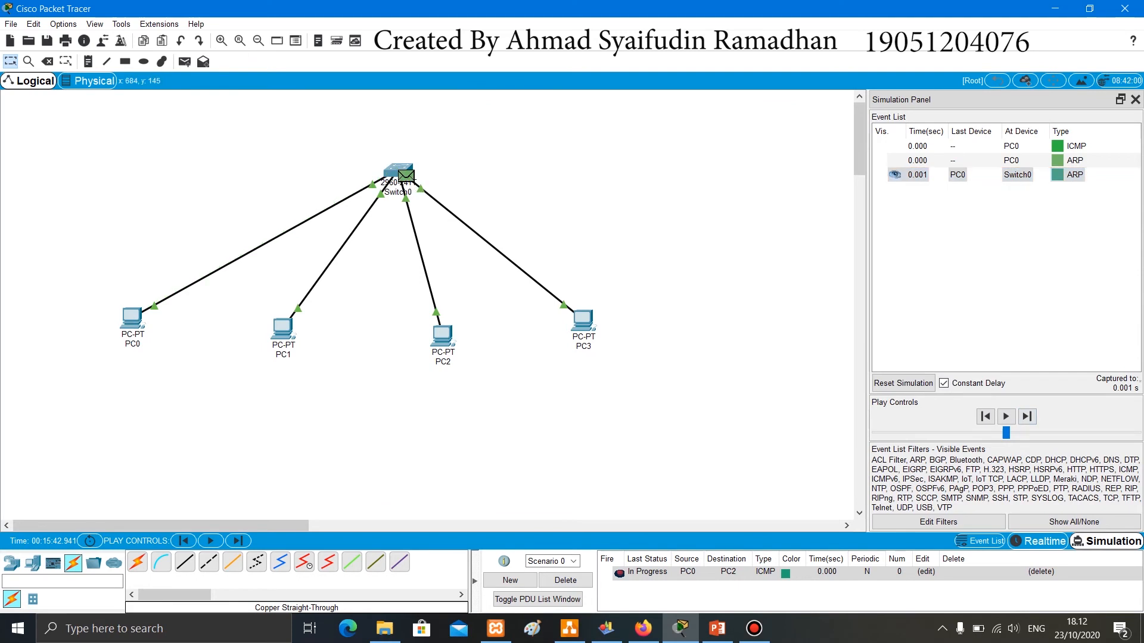
{"action": "left_click", "coordinate": [407, 176]}
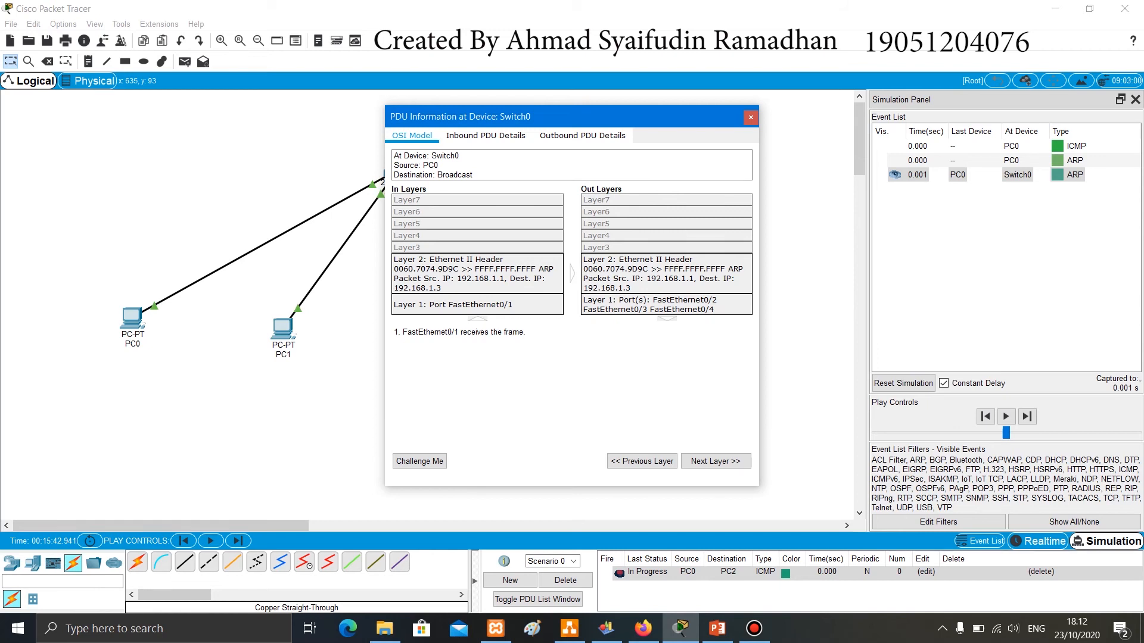
{"action": "left_click", "coordinate": [750, 117]}
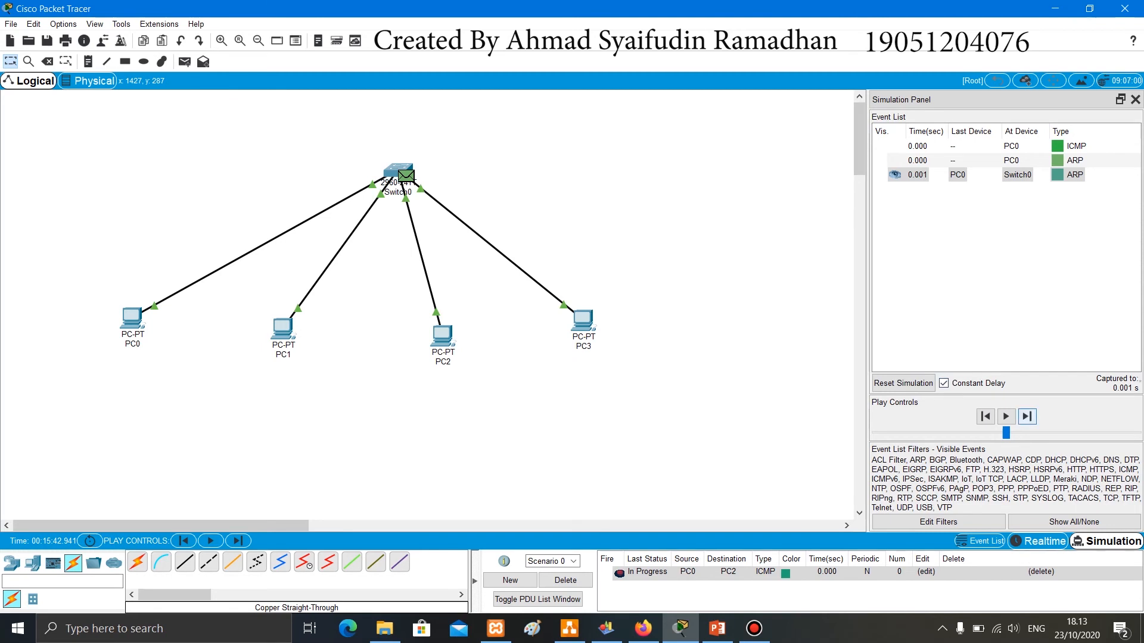
- Advance the simulation one event and inspect the PDU information of the ARP packets at PC1 and PC3
{"action": "left_click", "coordinate": [1027, 416]}
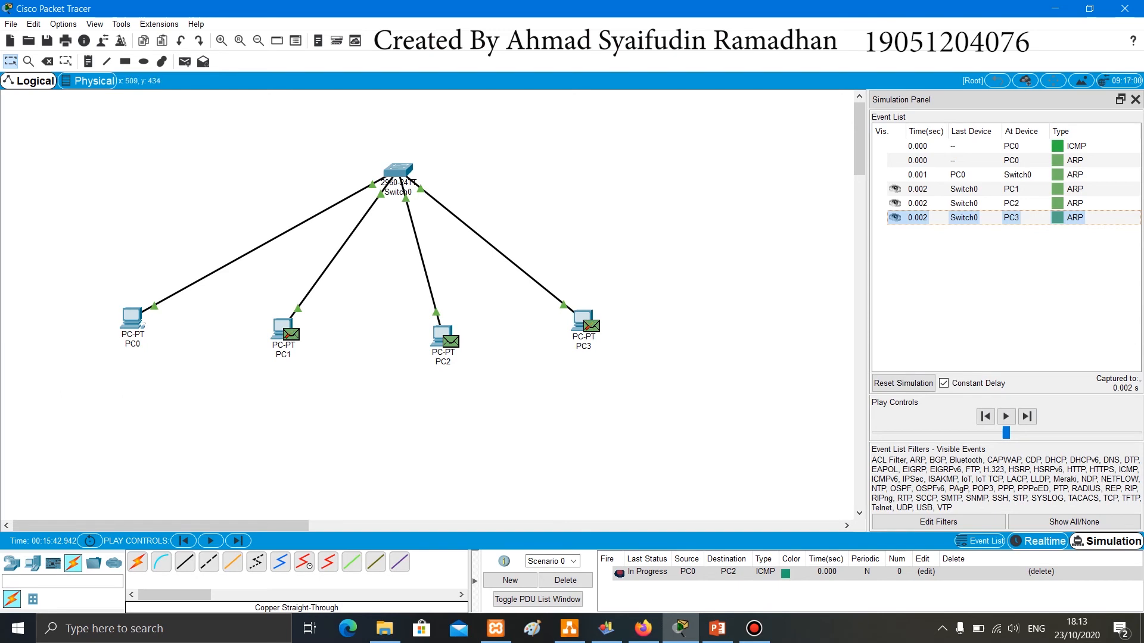
{"action": "left_click", "coordinate": [291, 335]}
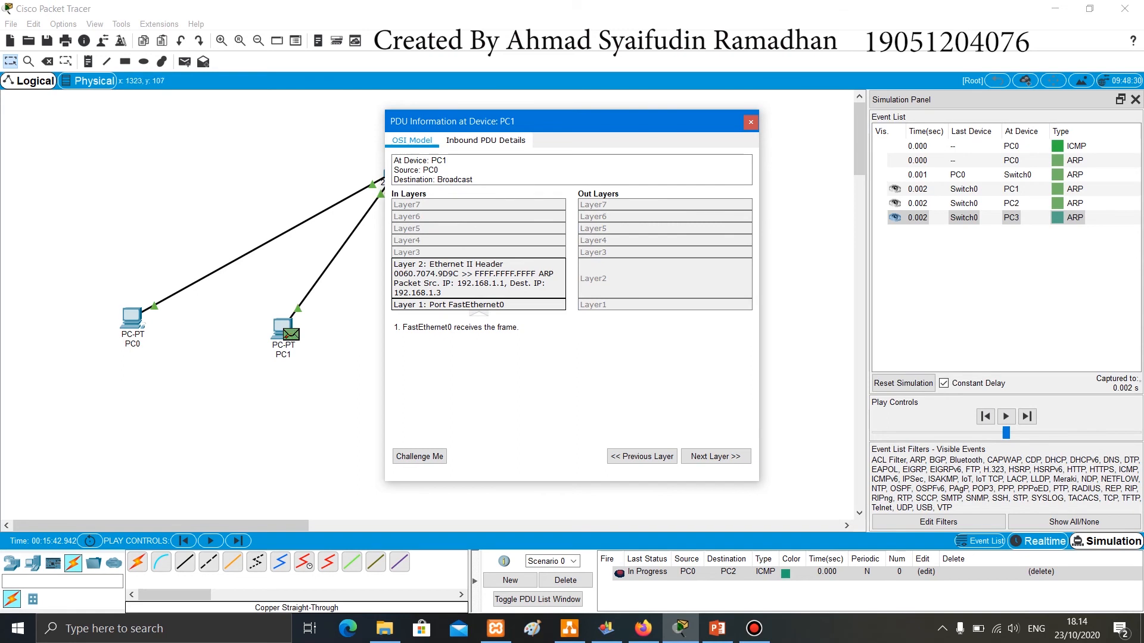
{"action": "left_click", "coordinate": [751, 122]}
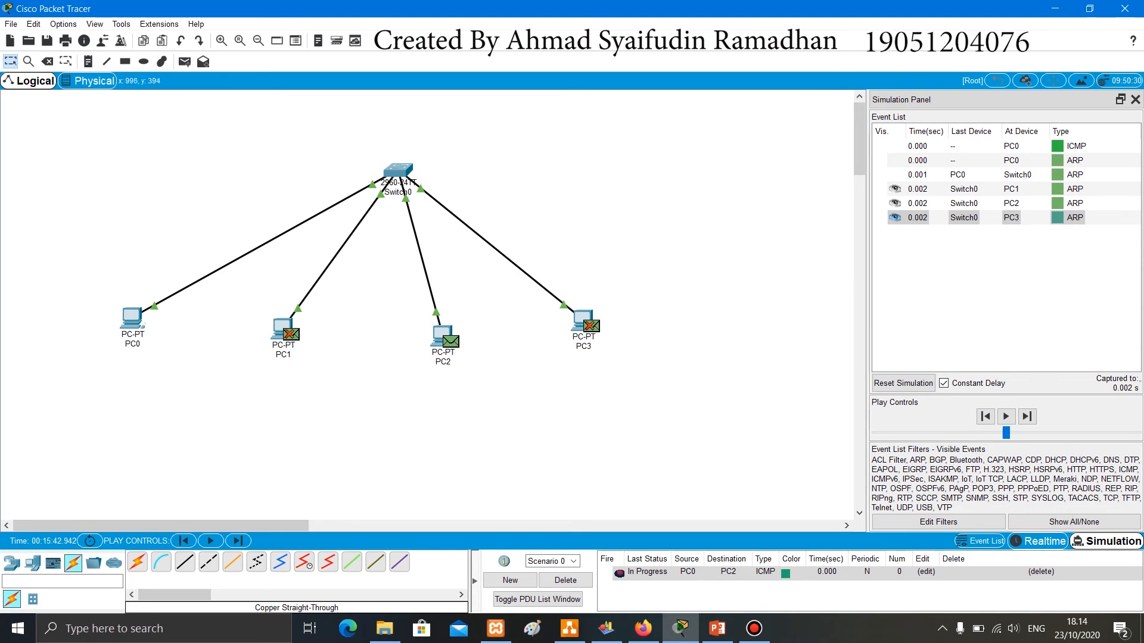
{"action": "left_click", "coordinate": [591, 326]}
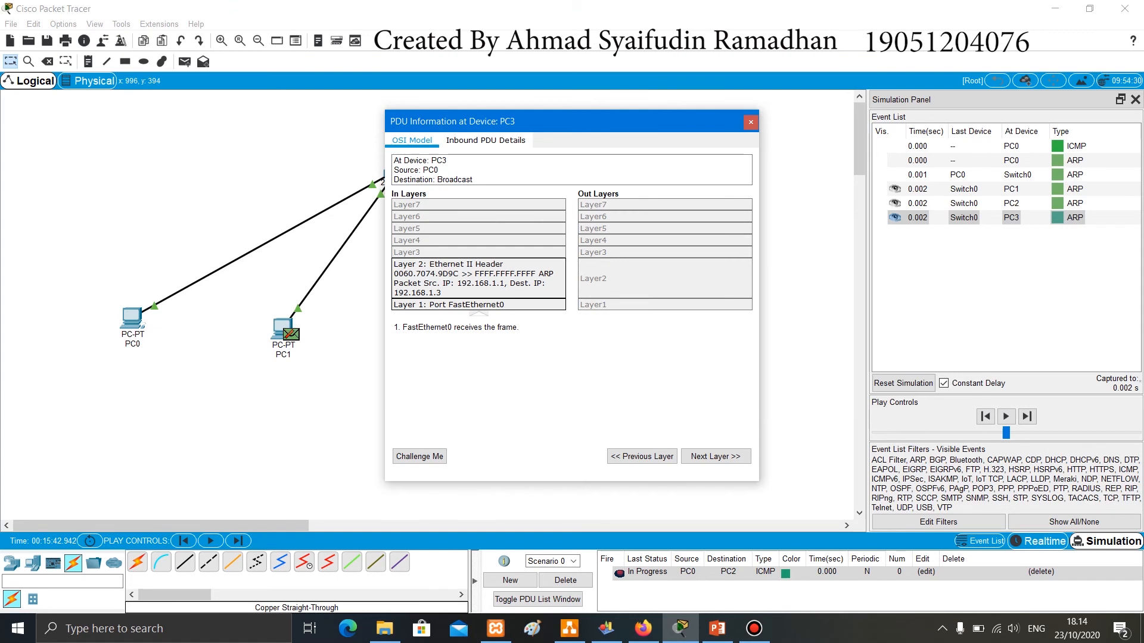
{"action": "left_click", "coordinate": [750, 122]}
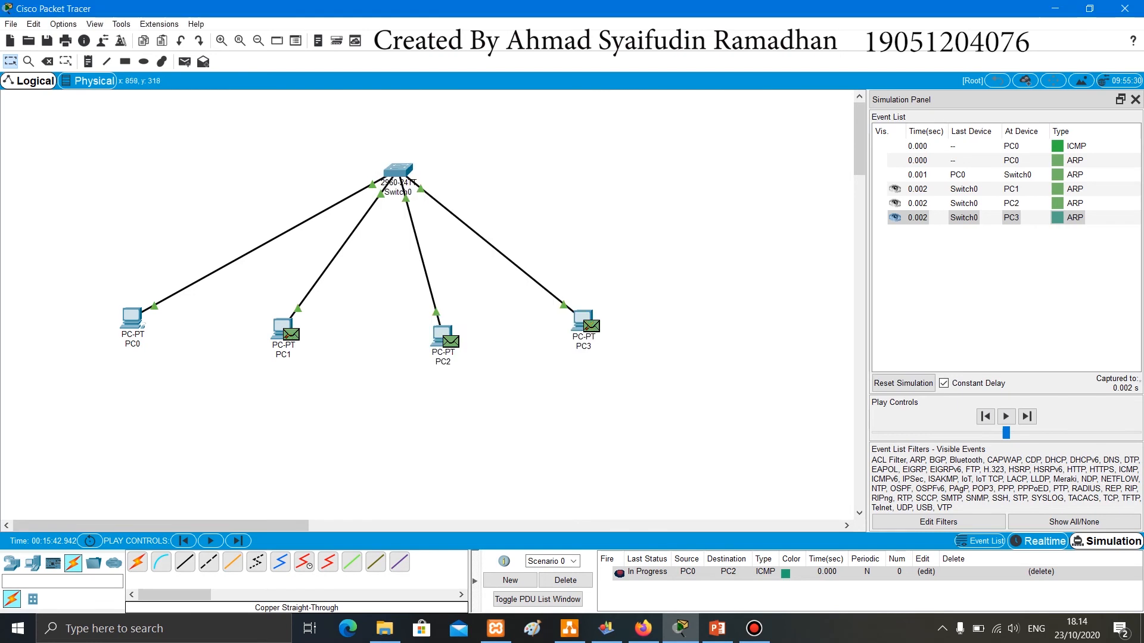
{"action": "mouse_move", "coordinate": [452, 341]}
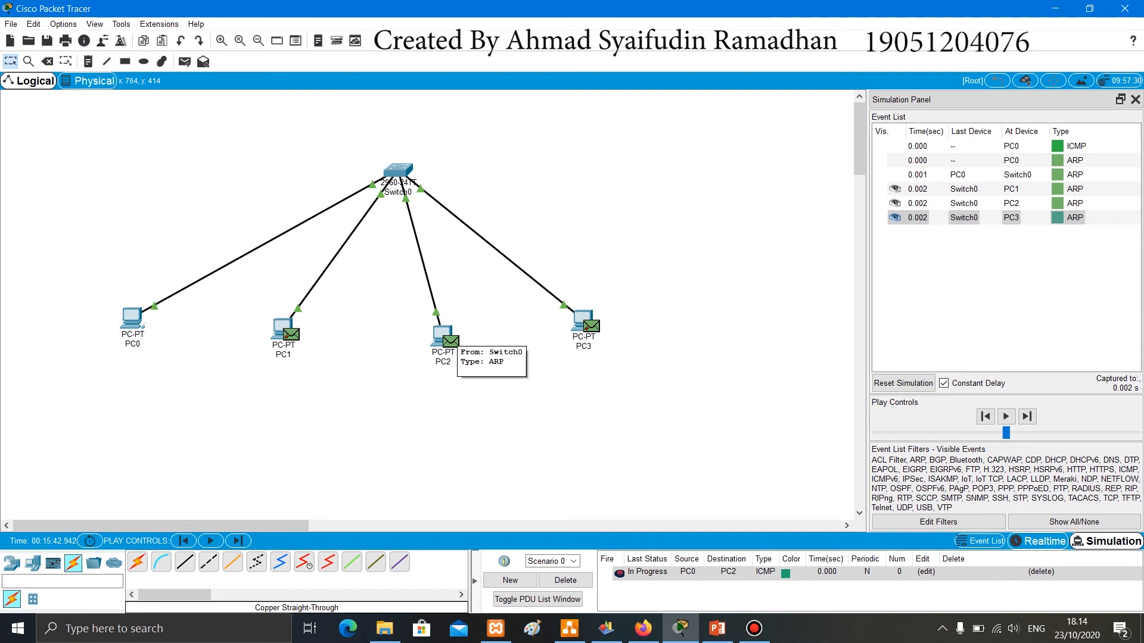
- Inspect the ARP packet's PDU information at PC2, and after advancing the simulation two events, inspect the ARP packet at PC0
{"action": "left_click", "coordinate": [451, 342]}
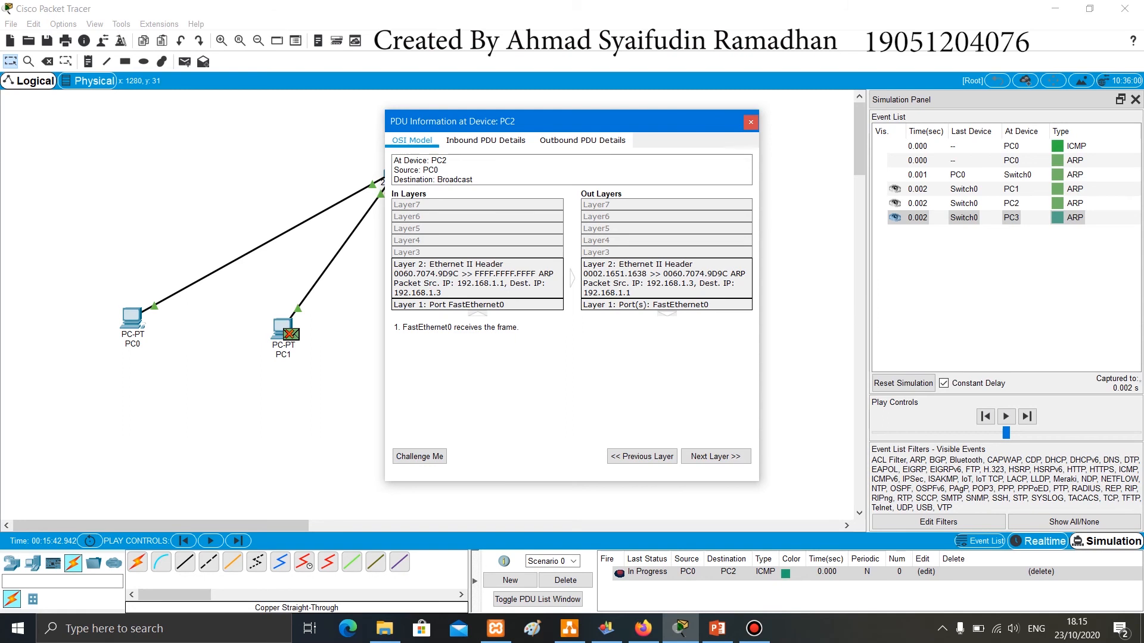
{"action": "left_click", "coordinate": [751, 122]}
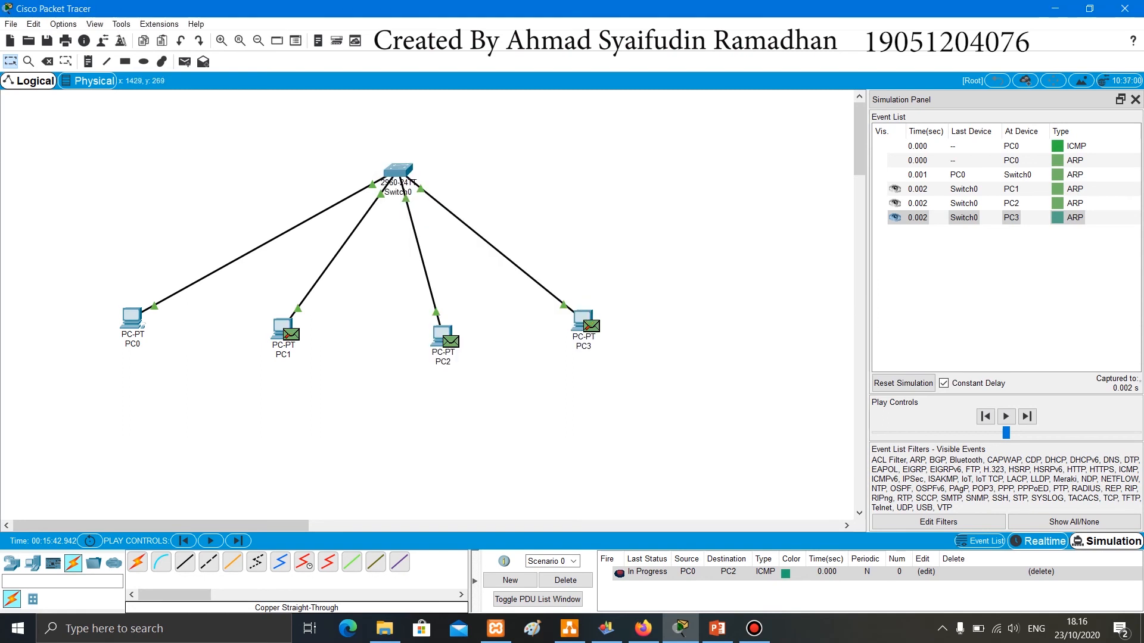
{"action": "left_click", "coordinate": [1026, 416]}
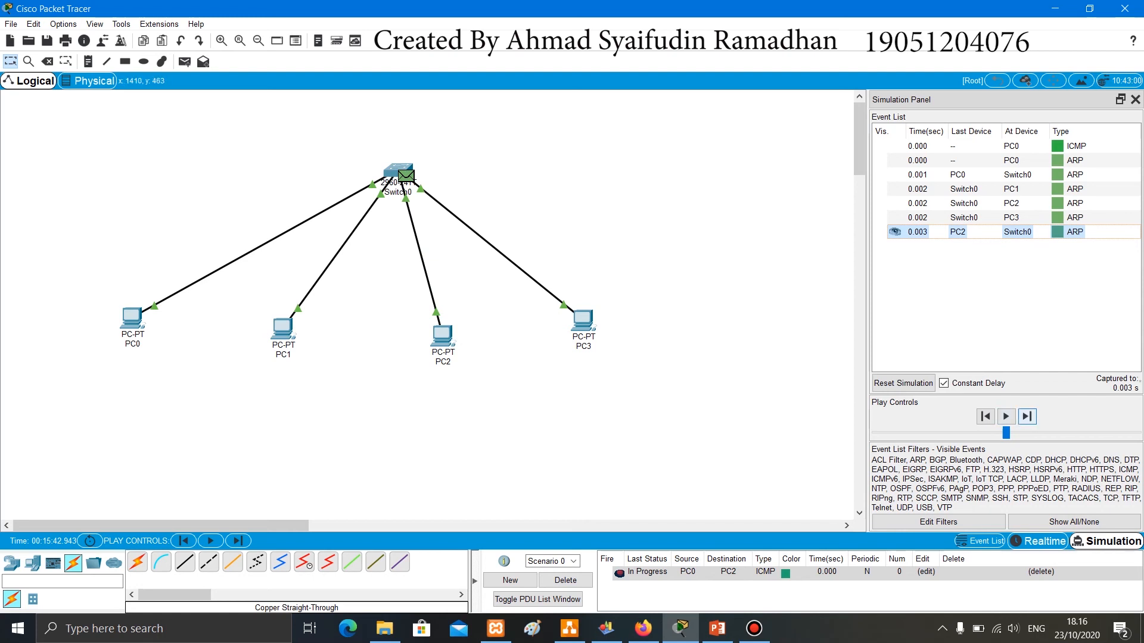
{"action": "left_click", "coordinate": [1027, 417]}
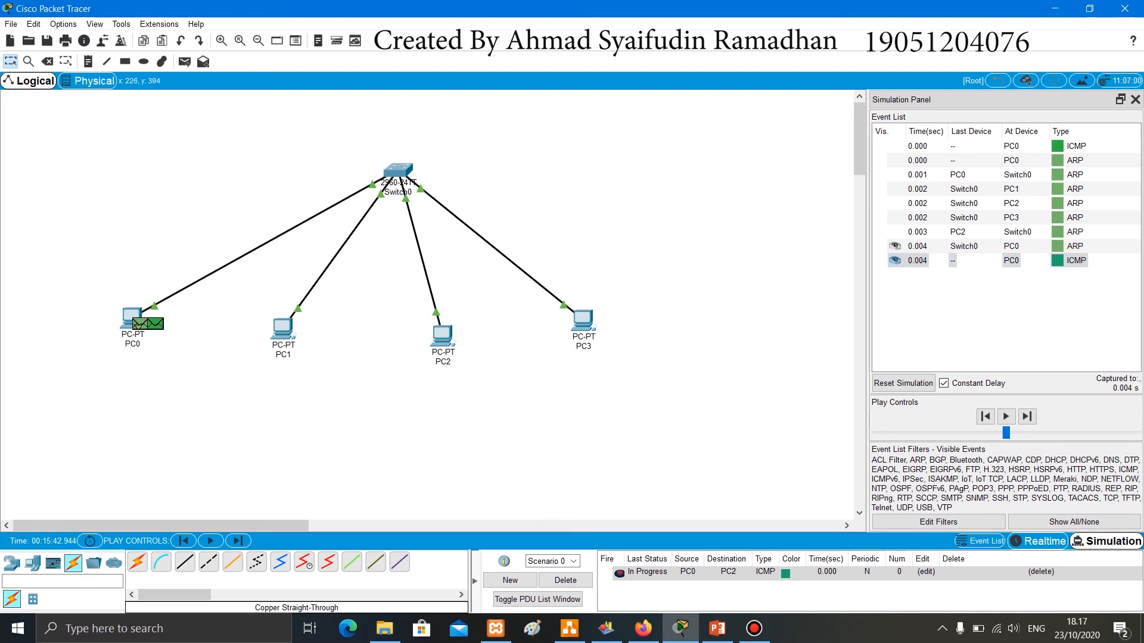
{"action": "left_click", "coordinate": [136, 324]}
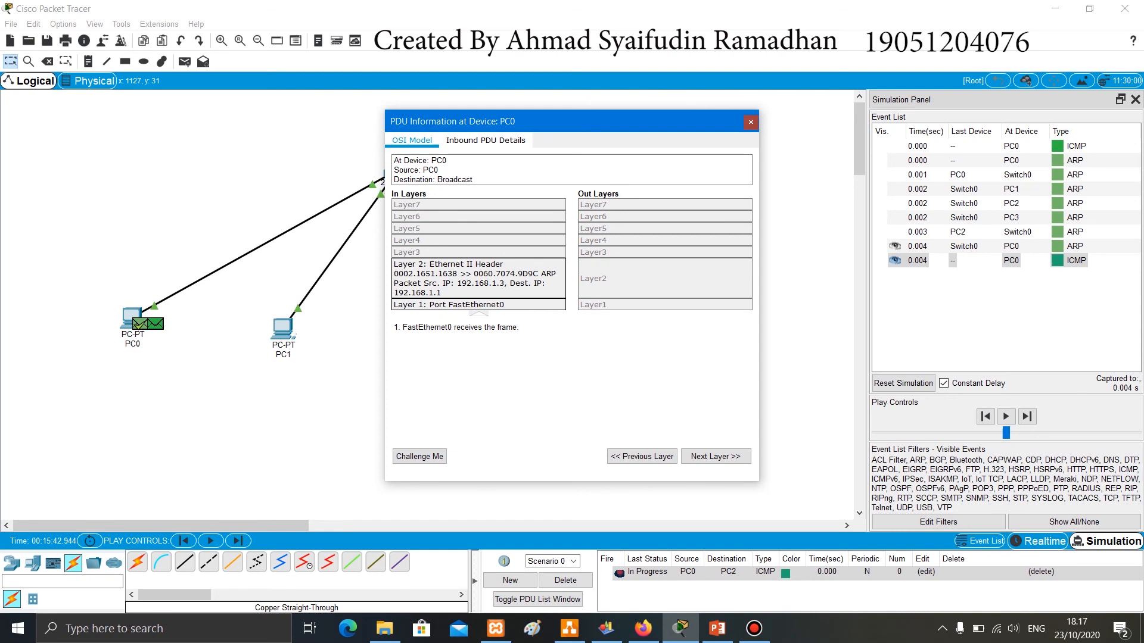
{"action": "left_click", "coordinate": [751, 121]}
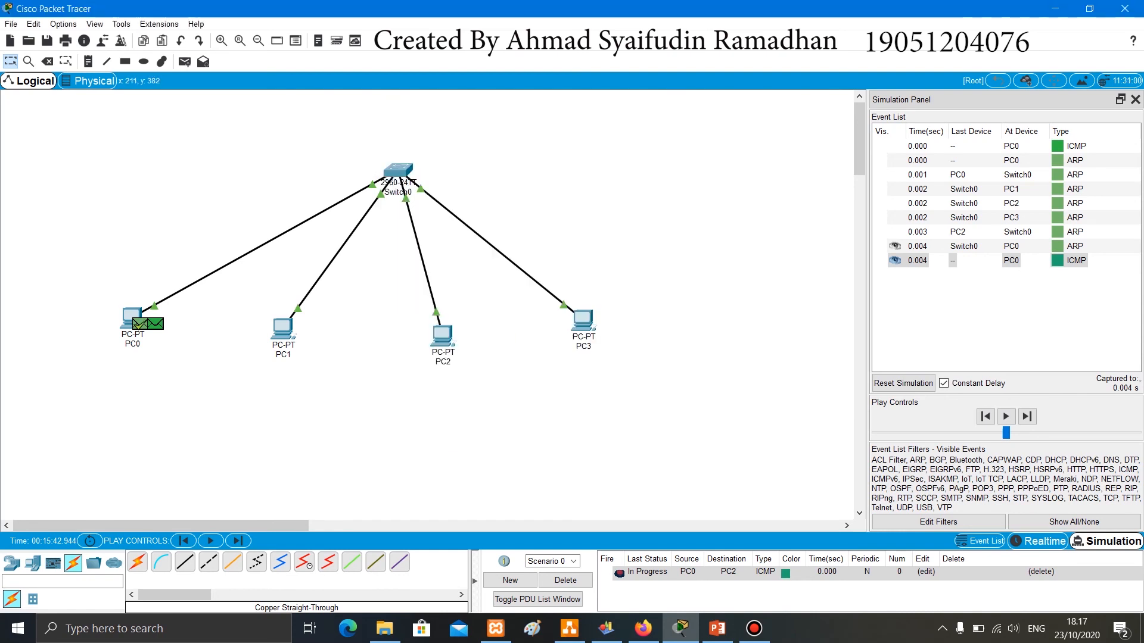
- Check PC0's ARP table again by running arp -a in its command prompt, and close its window
{"action": "left_click", "coordinate": [131, 316]}
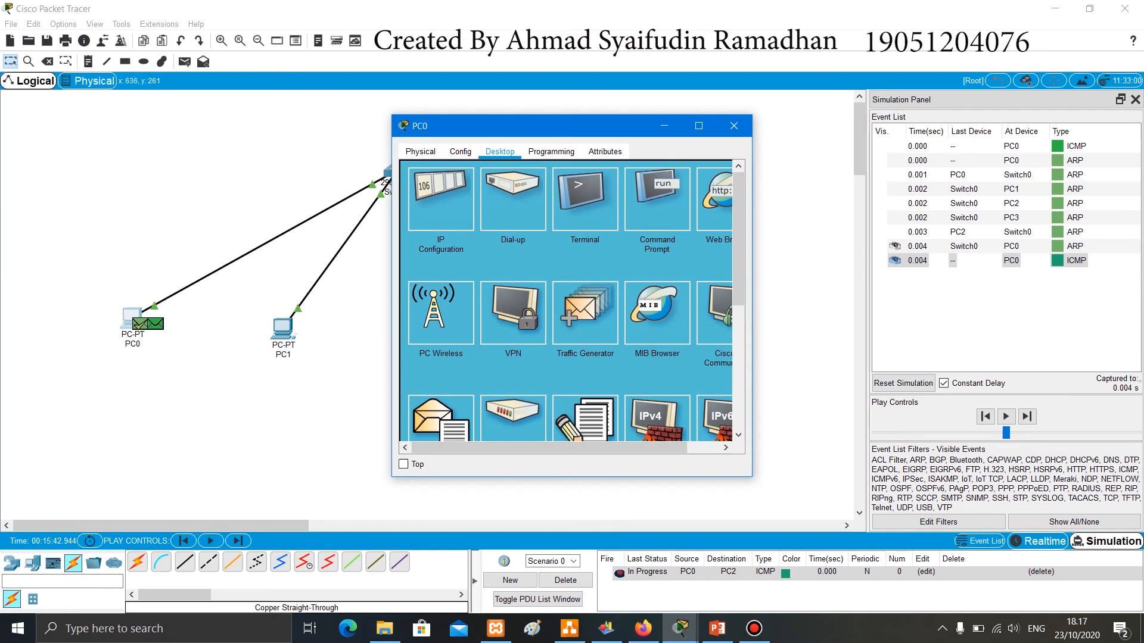
{"action": "left_click", "coordinate": [657, 197]}
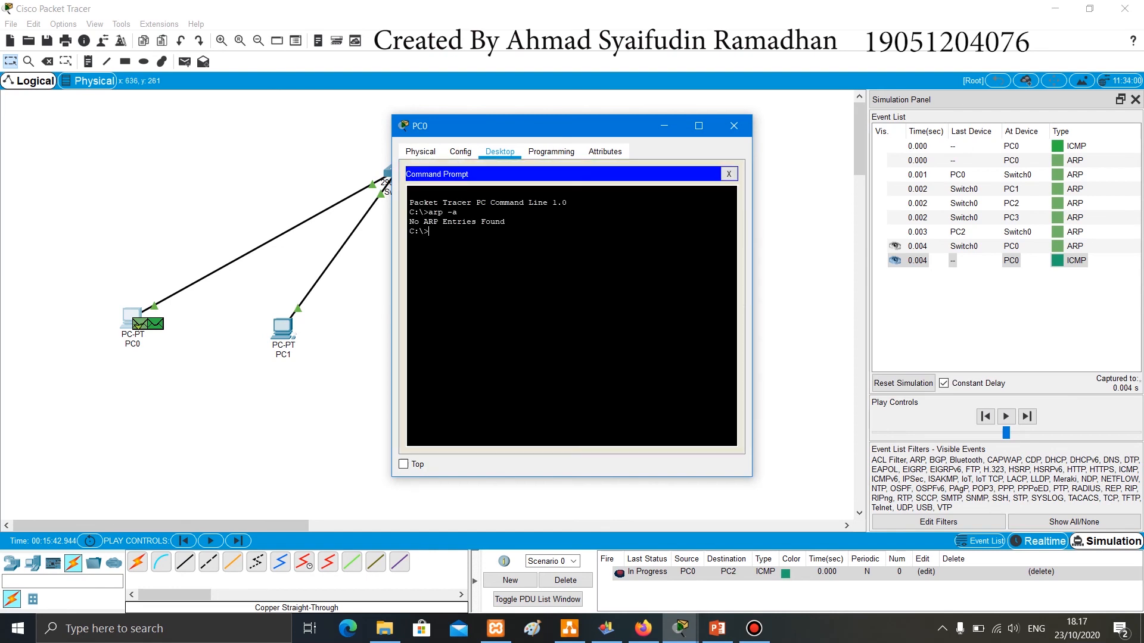
{"action": "type", "text": "arp -a"}
{"action": "key", "text": "Return"}
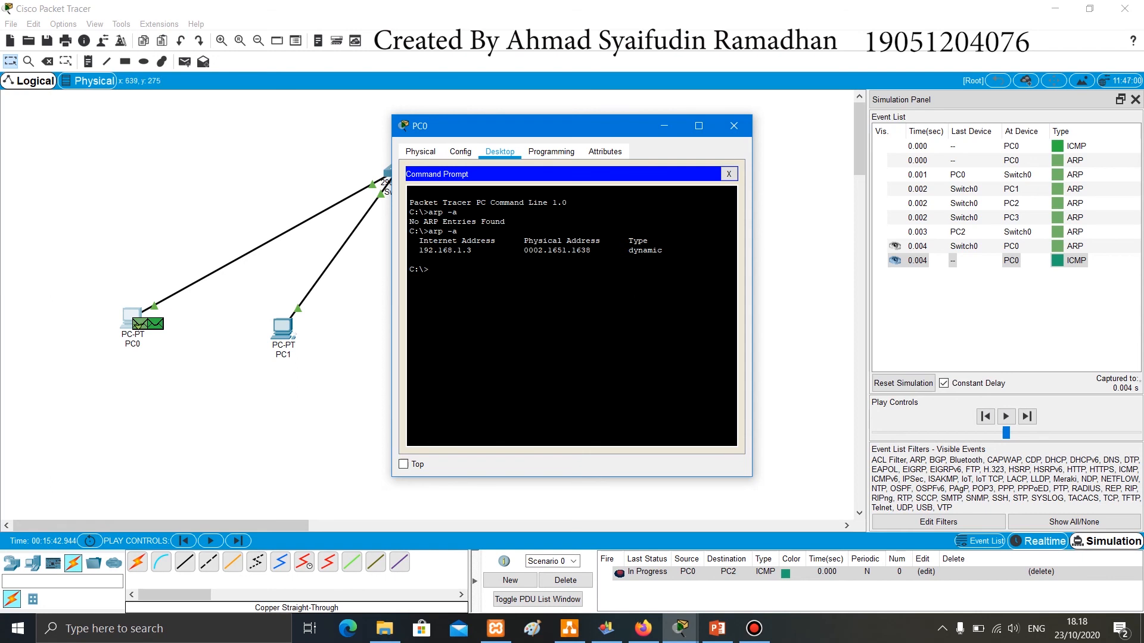
{"action": "left_click", "coordinate": [734, 126]}
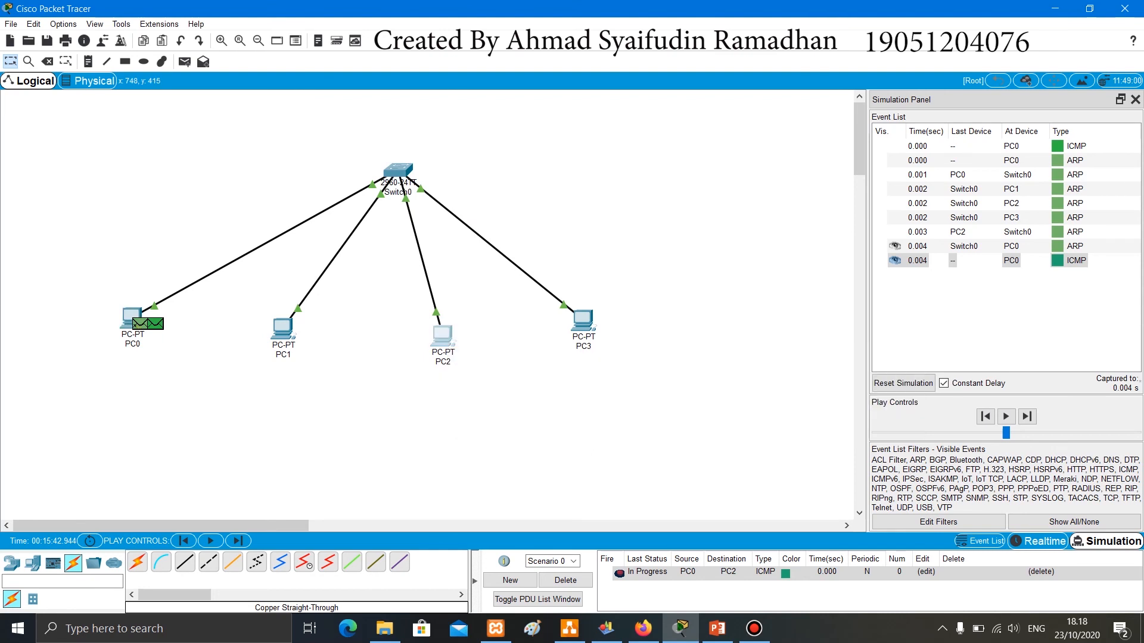
- Check PC2's ARP table again by running arp -a in its command prompt, and close its window
{"action": "left_click", "coordinate": [442, 337]}
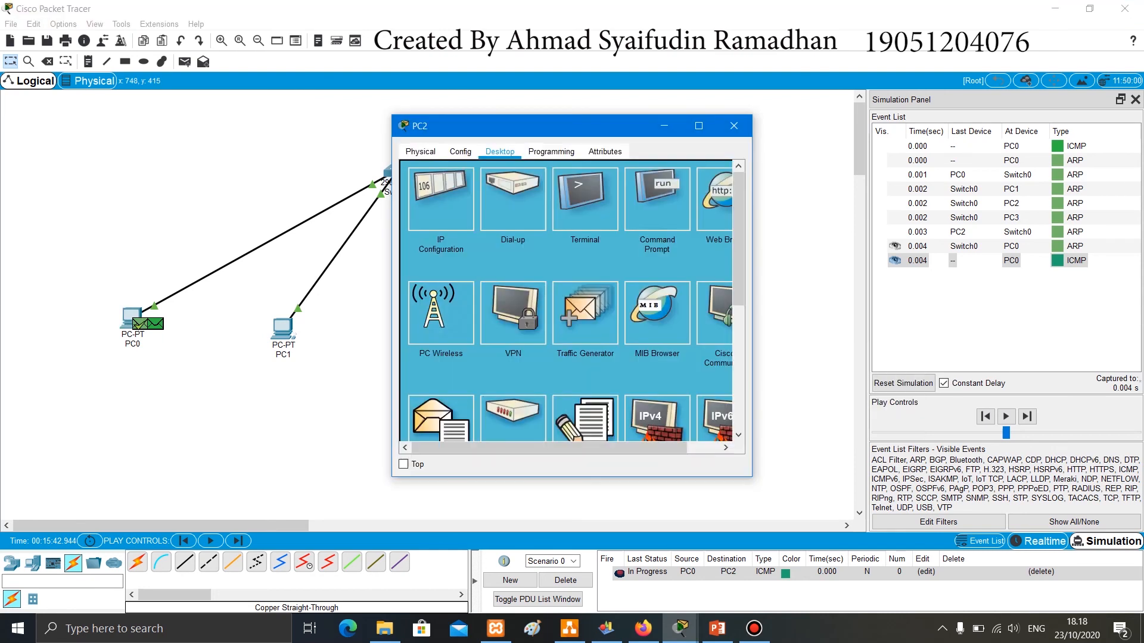
{"action": "left_click", "coordinate": [657, 199]}
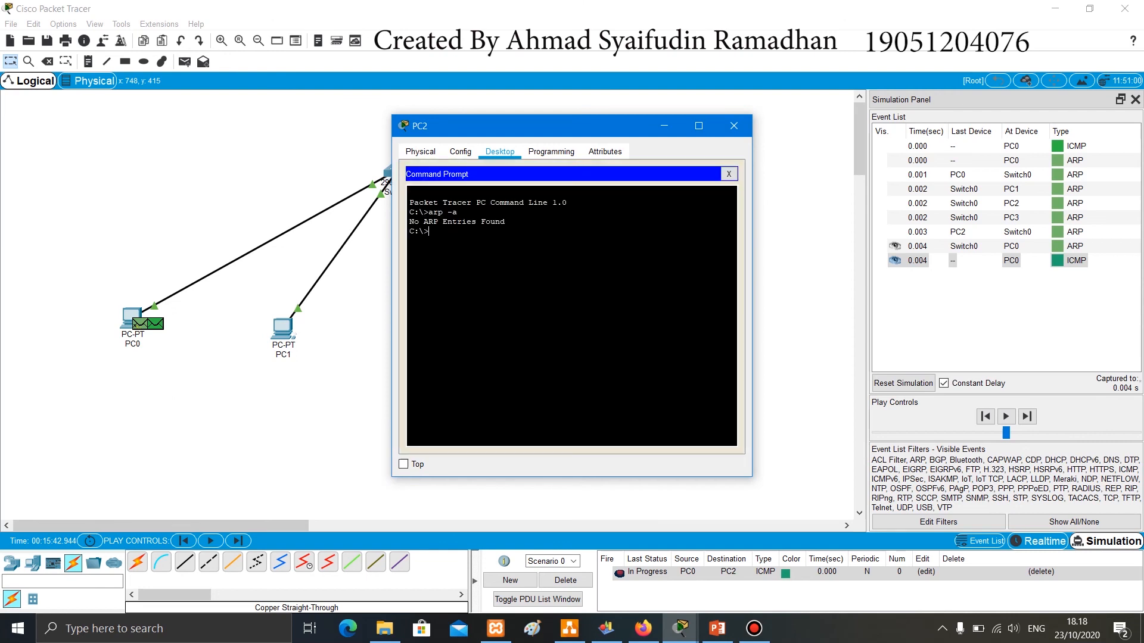
{"action": "type", "text": "arp -a"}
{"action": "key", "text": "Return"}
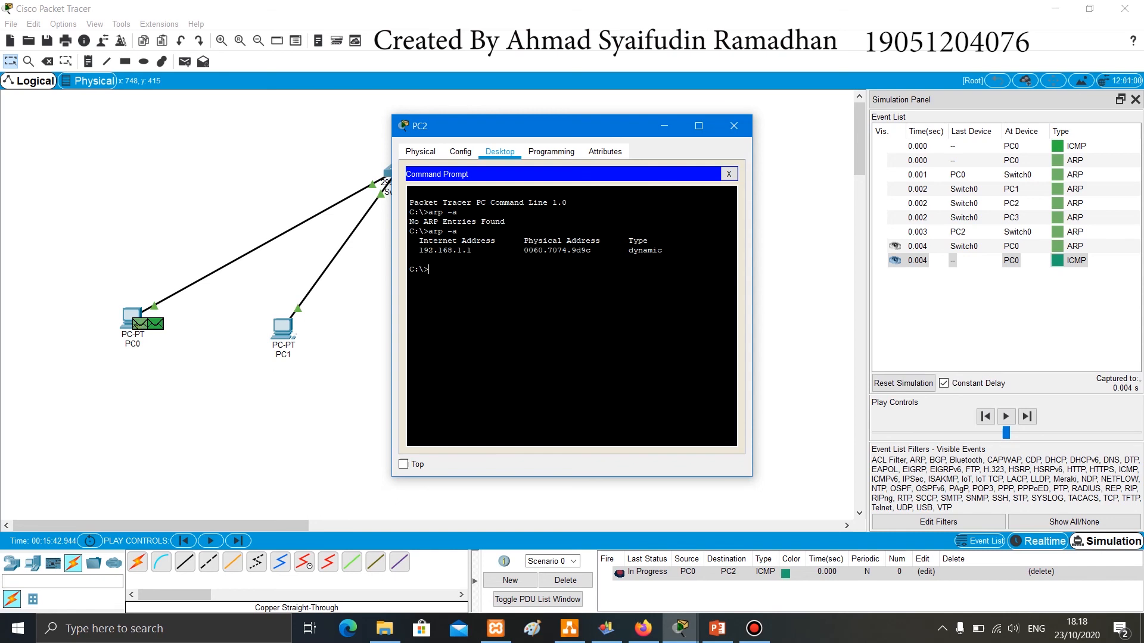
{"action": "left_click", "coordinate": [733, 126]}
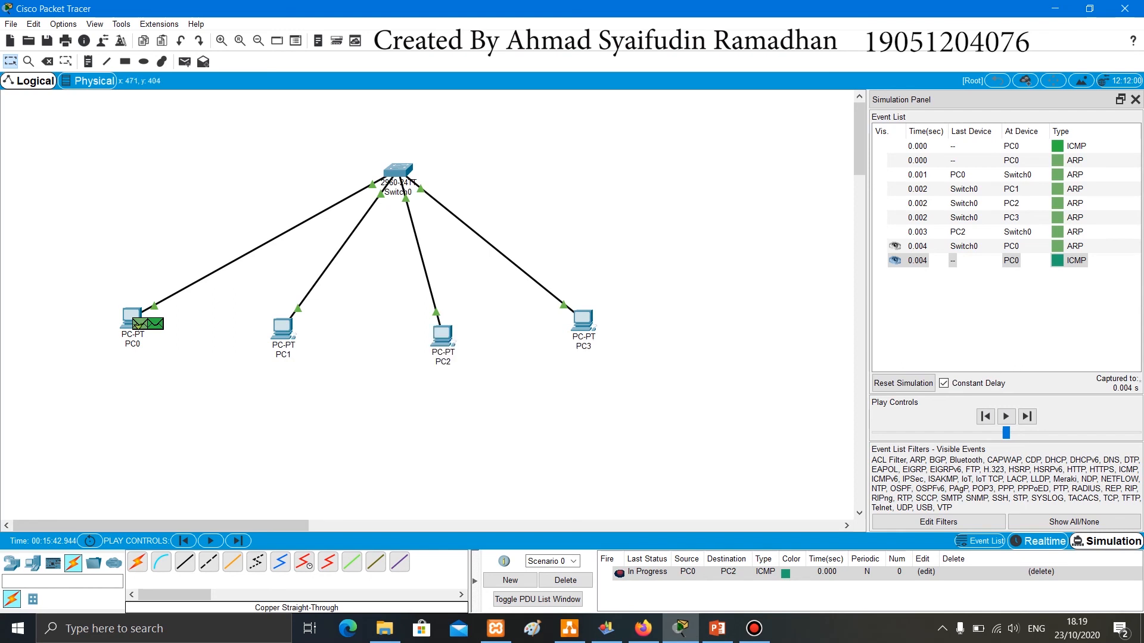
- Check PC1's ARP table again by running arp -a in its command prompt, and close its window
{"action": "left_click", "coordinate": [282, 327]}
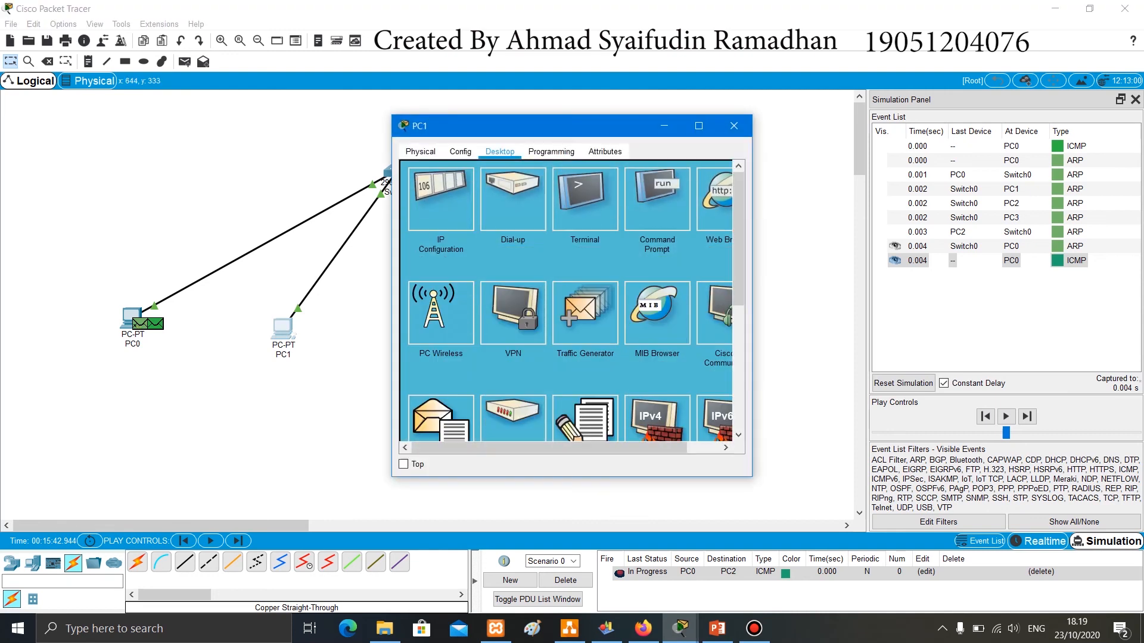
{"action": "left_click", "coordinate": [657, 200]}
{"action": "type", "text": "arp -a"}
{"action": "key", "text": "Return"}
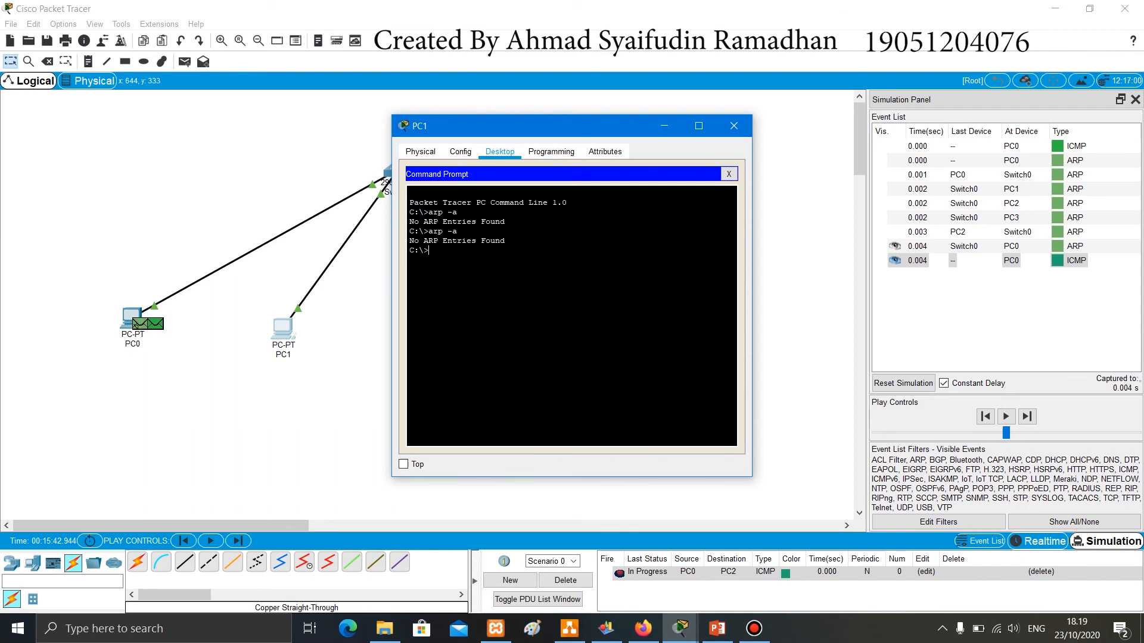
{"action": "left_click", "coordinate": [733, 126]}
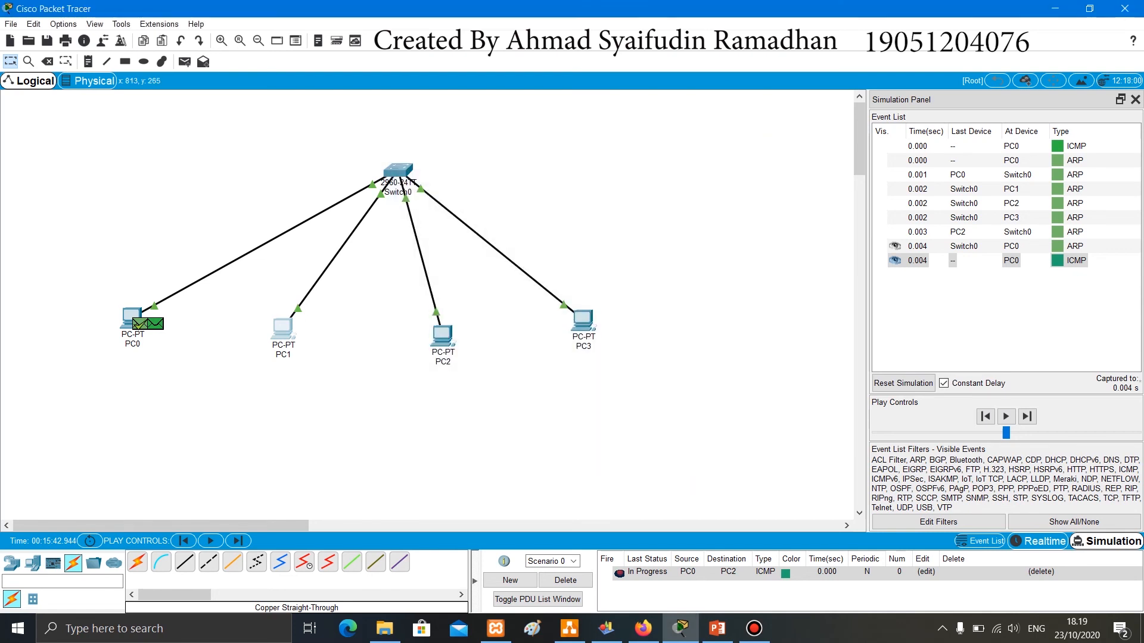